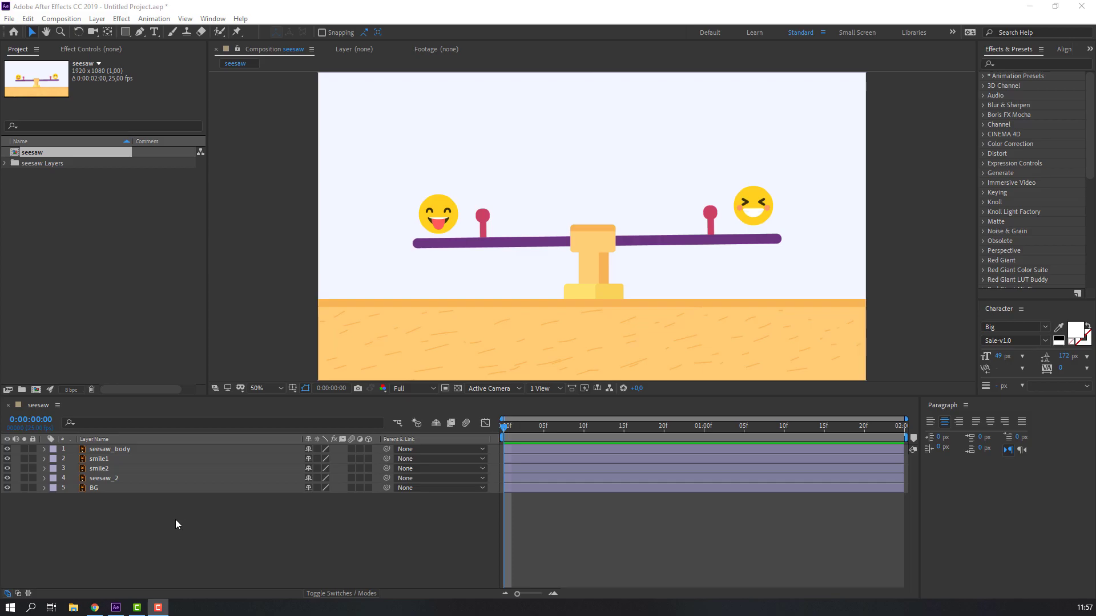
# Select the smile2 layer and zoom the Composition viewer to 200% on the left emoji
pyautogui.moveTo(159, 531); pyautogui.dragTo(196, 396)
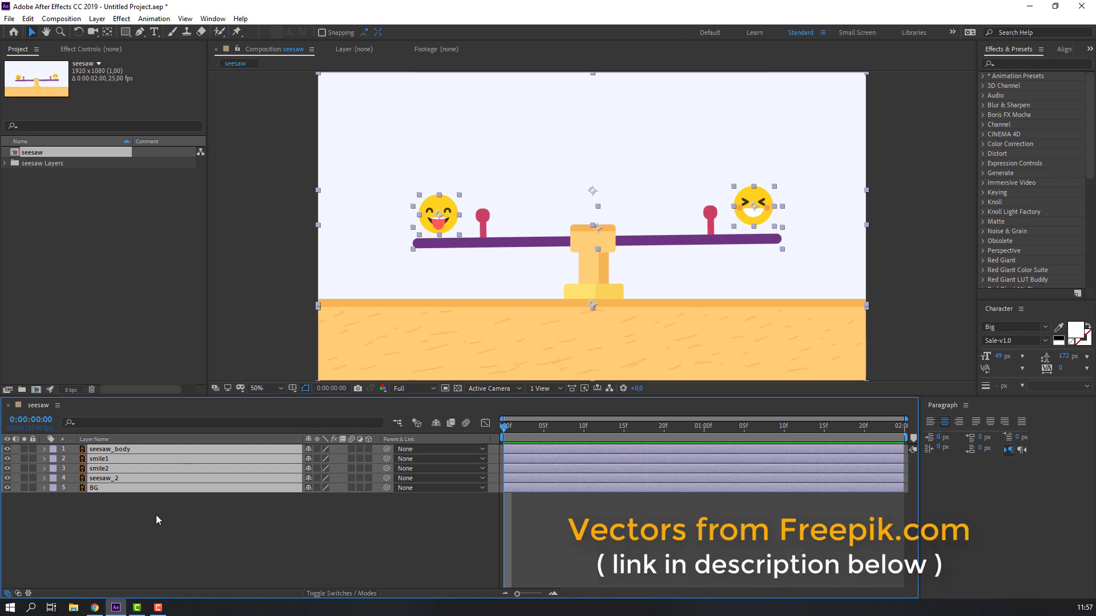
pyautogui.click(91, 535)
pyautogui.click(420, 205)
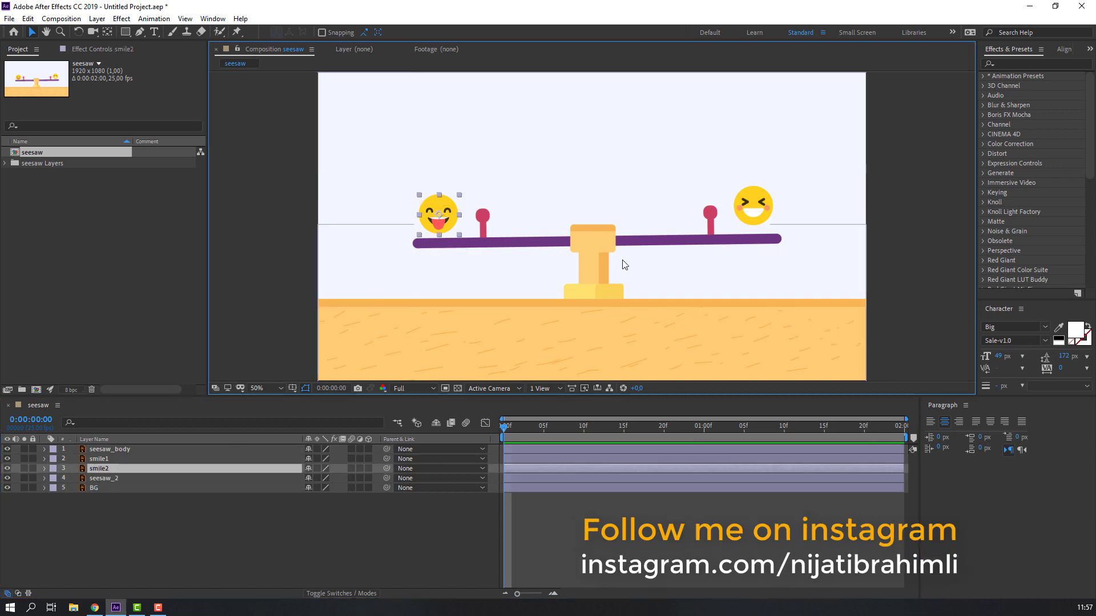
pyautogui.scroll(4, 414, 283)
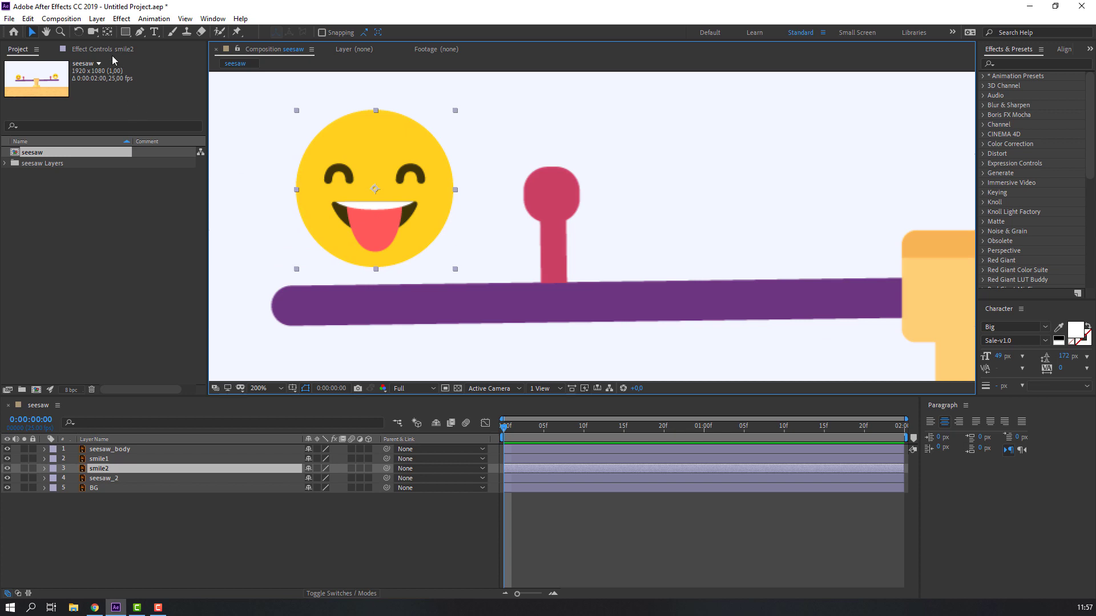
# With the Pan Behind tool, move the smile2 and smile1 anchor points to their bottom edges
pyautogui.click(107, 32)
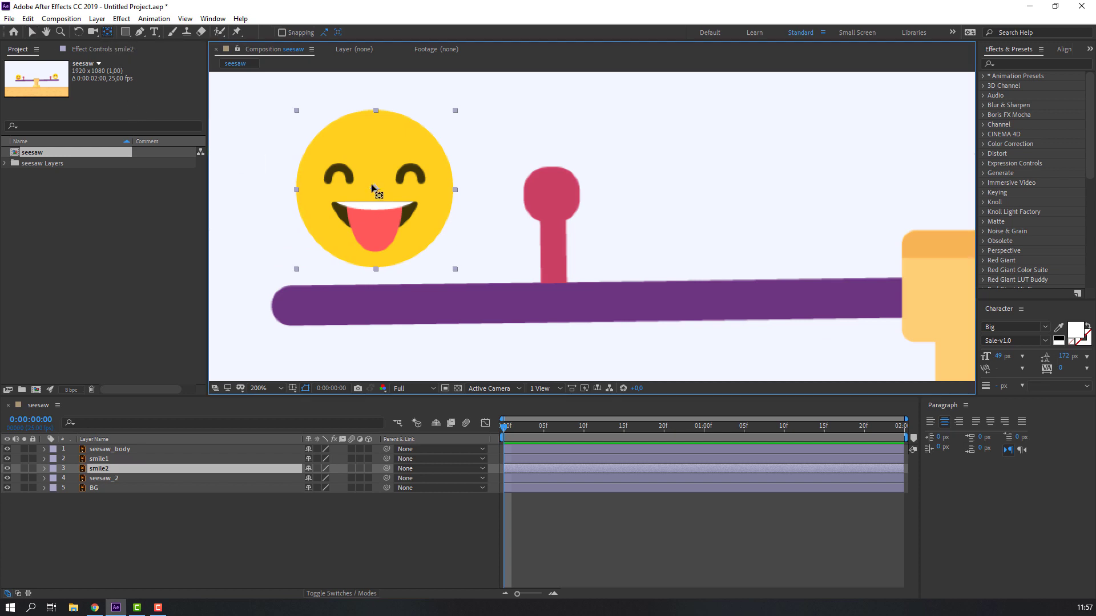
pyautogui.moveTo(373, 188); pyautogui.dragTo(372, 261)
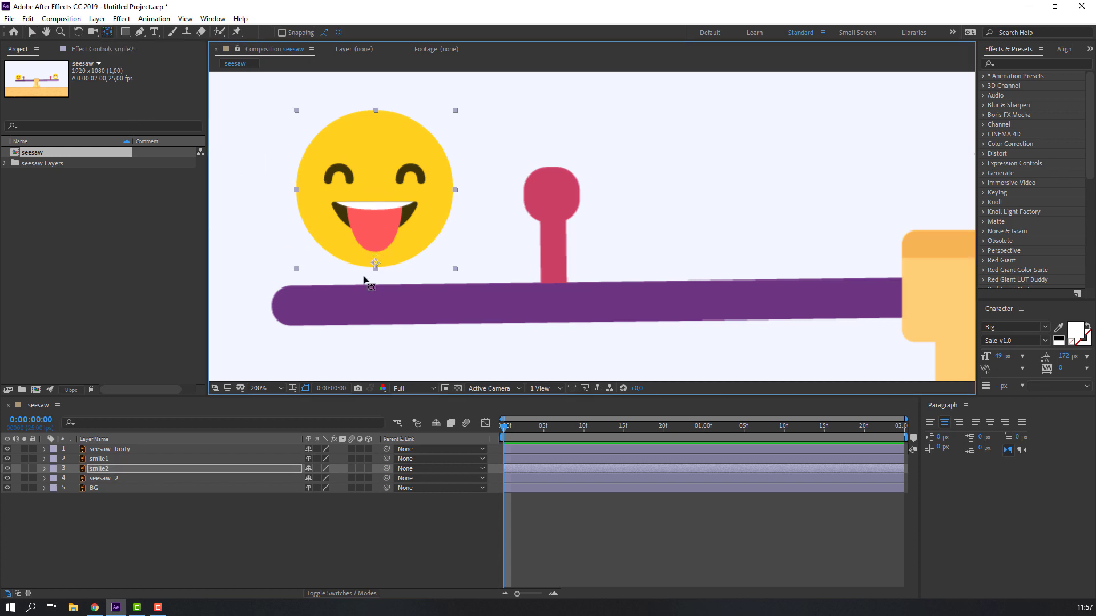
pyautogui.press(',')
pyautogui.moveTo(661, 236); pyautogui.dragTo(465, 220)
pyautogui.click(496, 177)
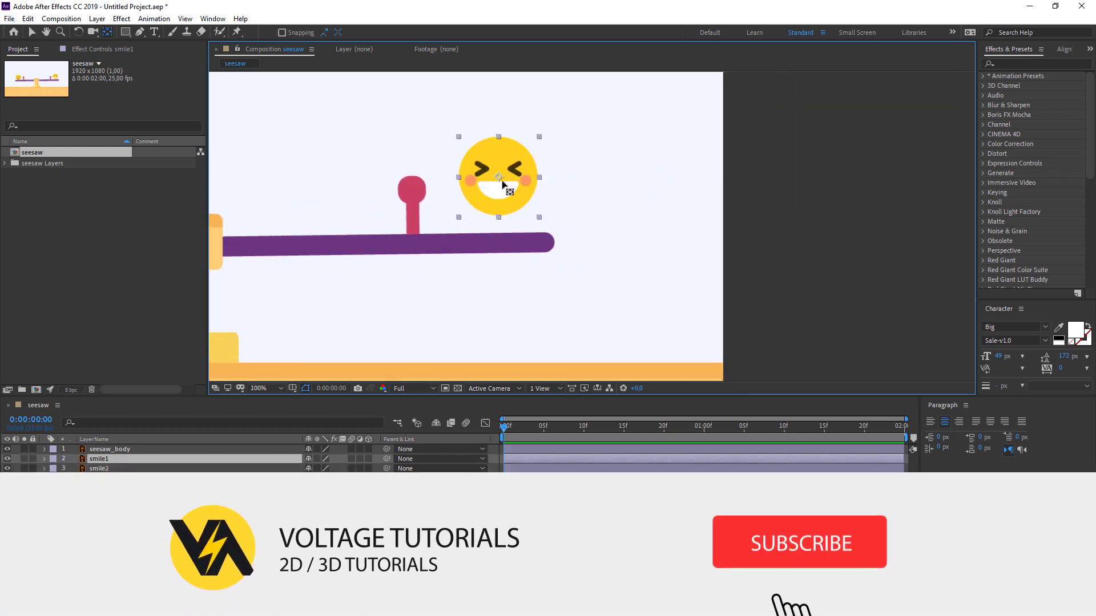
pyautogui.press('.')
pyautogui.moveTo(406, 134); pyautogui.dragTo(409, 198)
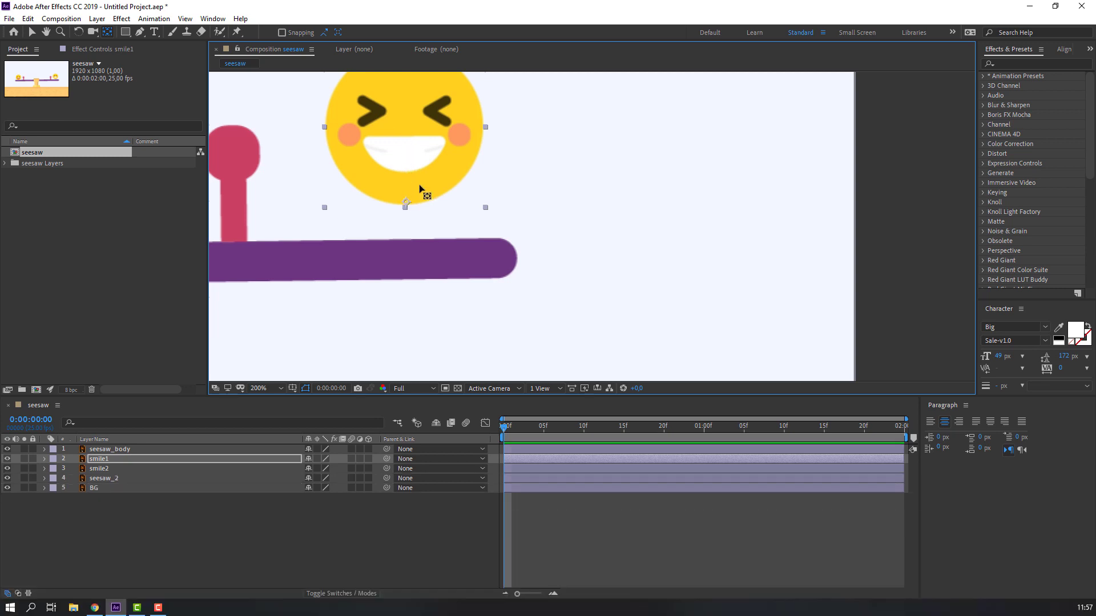
pyautogui.scroll(-3, 409, 202)
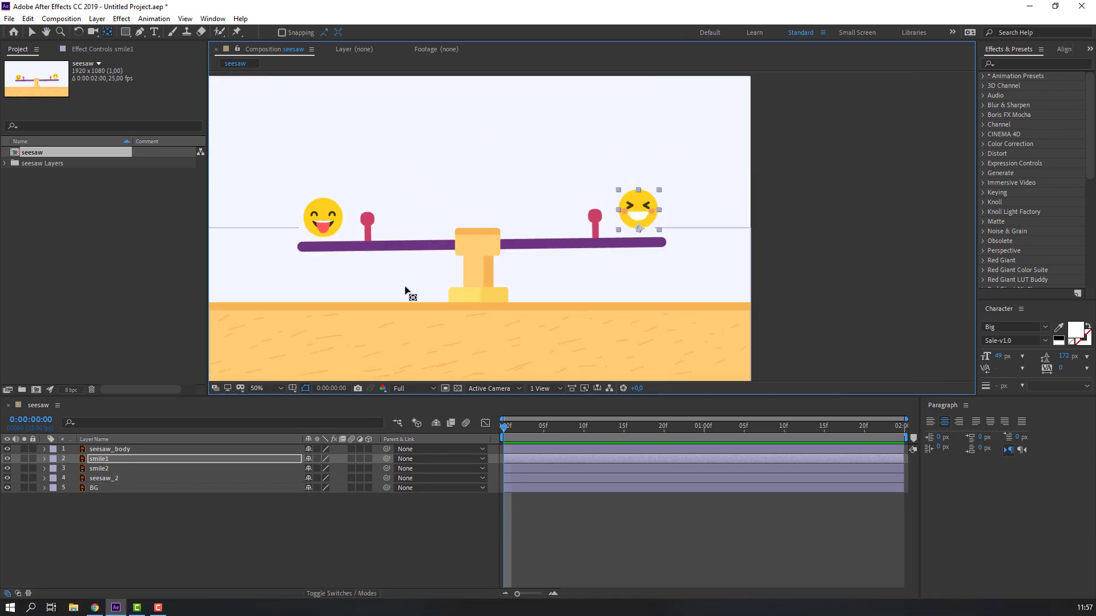
# Solo seesaw_2, drag its anchor point down onto the purple bar, then unsolo it
pyautogui.click(105, 480)
pyautogui.scroll(5, 481, 276)
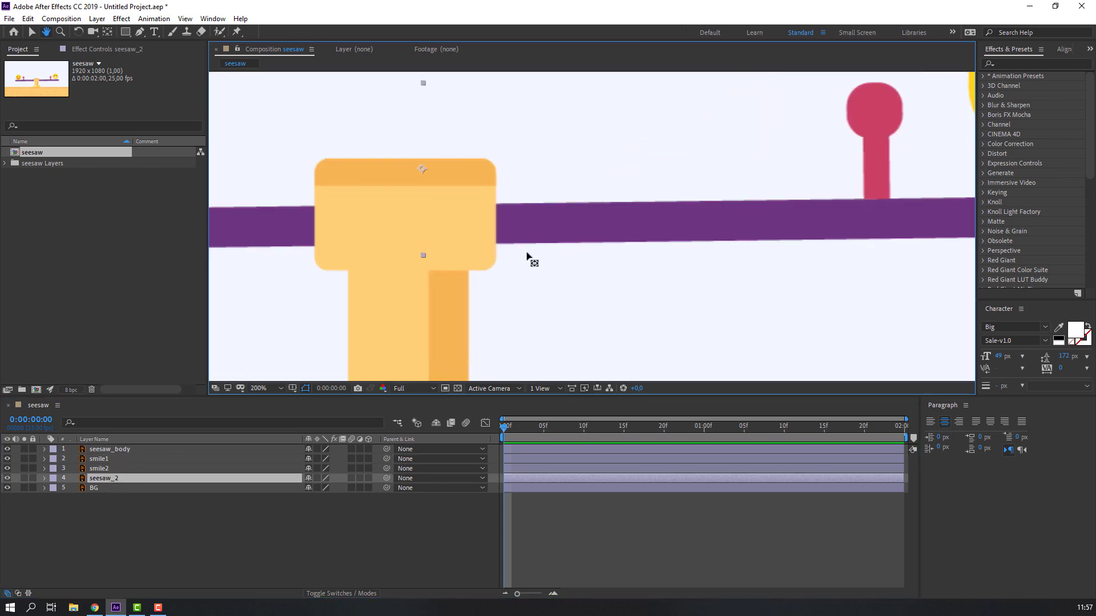
pyautogui.click(24, 478)
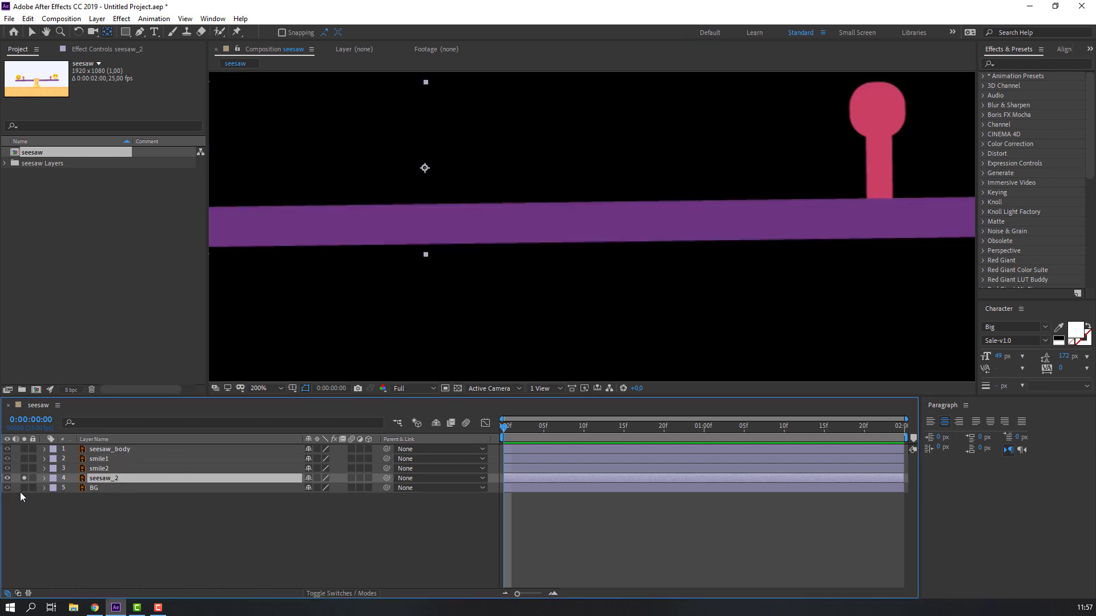
pyautogui.scroll(-2, 556, 270)
pyautogui.moveTo(508, 198); pyautogui.dragTo(509, 227)
pyautogui.click(37, 36)
pyautogui.click(24, 478)
# Fit the whole scene in the view and select the BG layer
pyautogui.click(103, 500)
pyautogui.press(',')
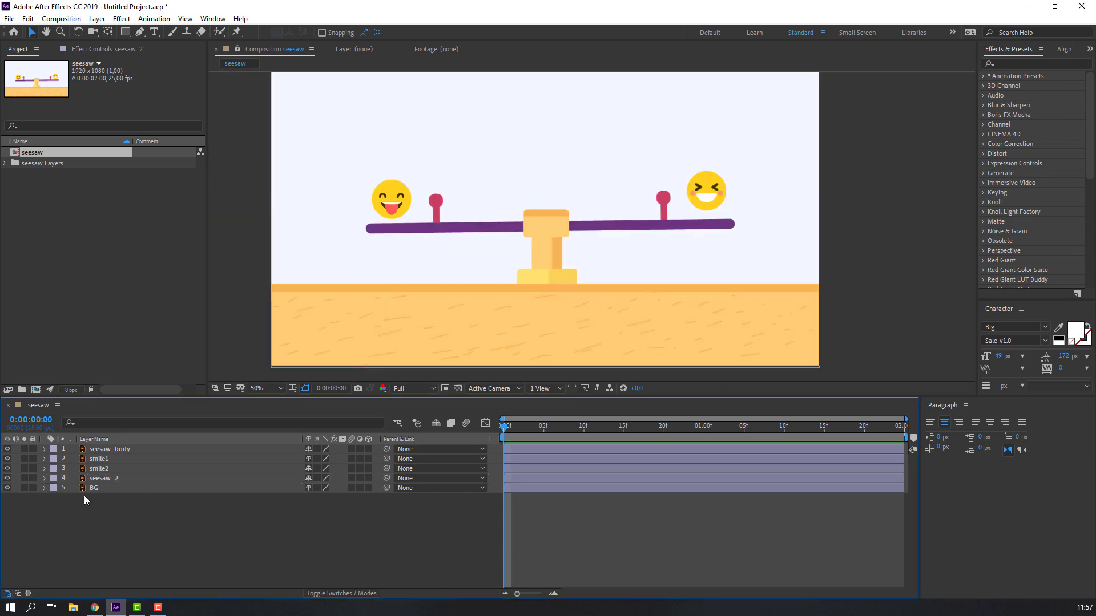
pyautogui.click(97, 491)
# Lock BG and seesaw_body, and set seesaw_2's Rotation to -16°
pyautogui.keyDown('ctrl'); pyautogui.click(118, 449); pyautogui.keyUp('ctrl')
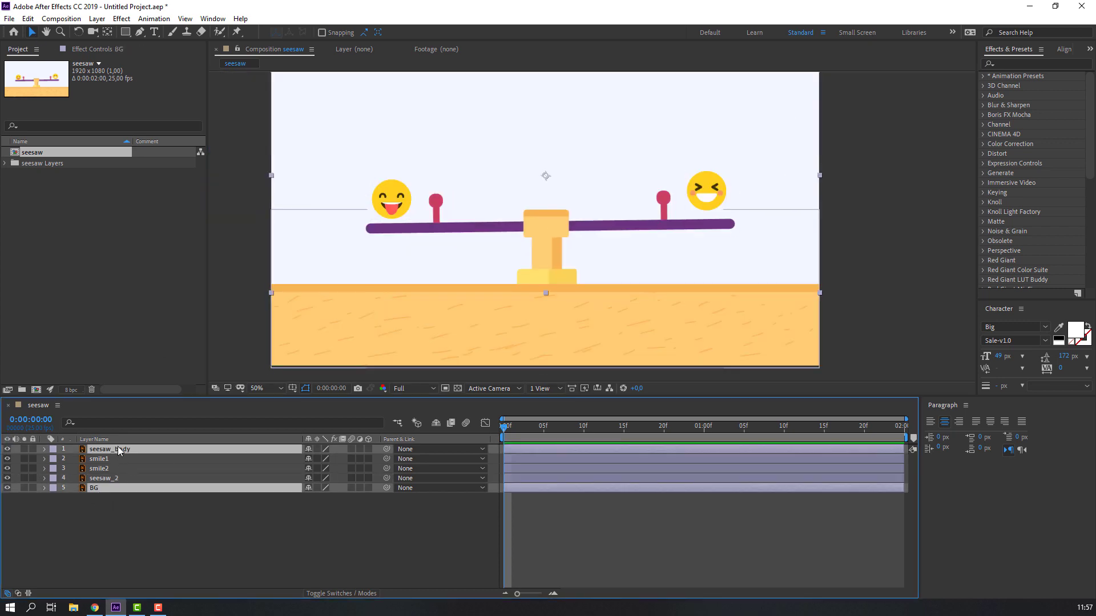
pyautogui.click(35, 449)
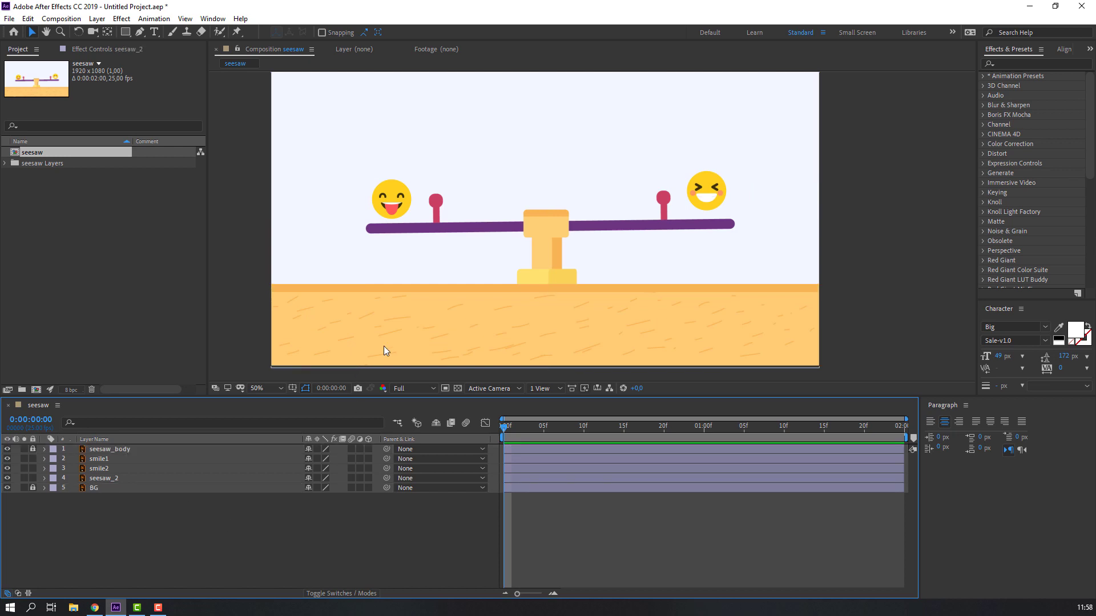
pyautogui.click(96, 482)
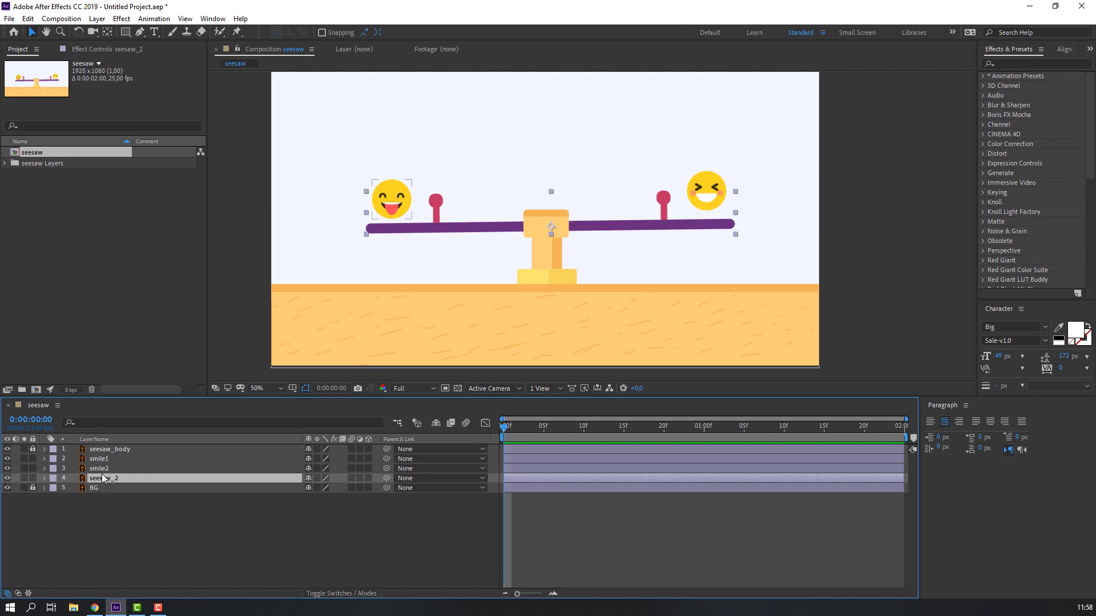
pyautogui.press('r')
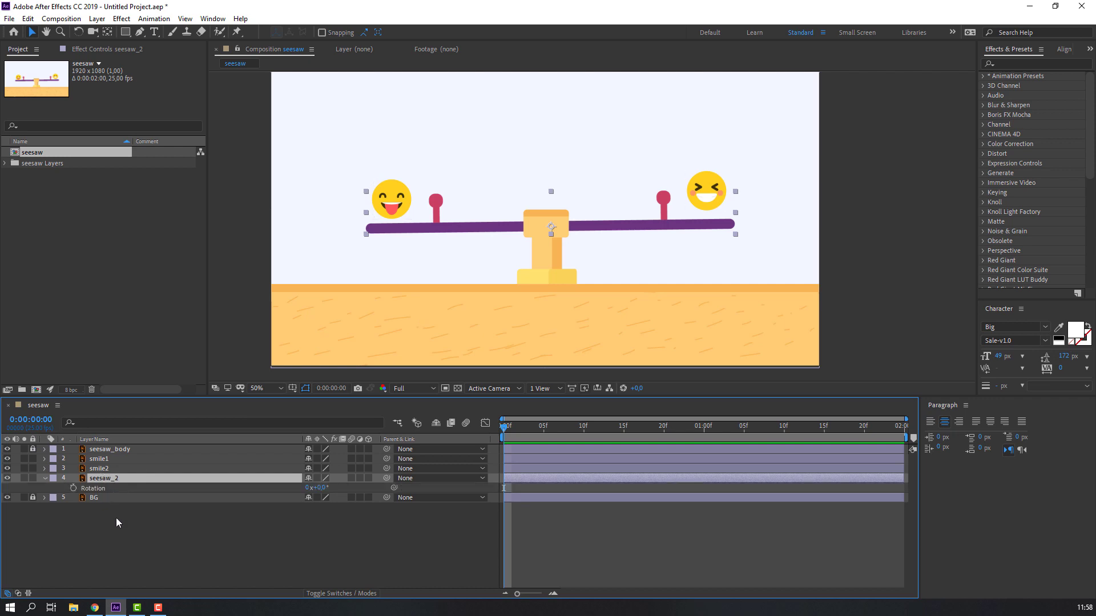
pyautogui.click(318, 488)
pyautogui.write('-16')
pyautogui.press('Return')
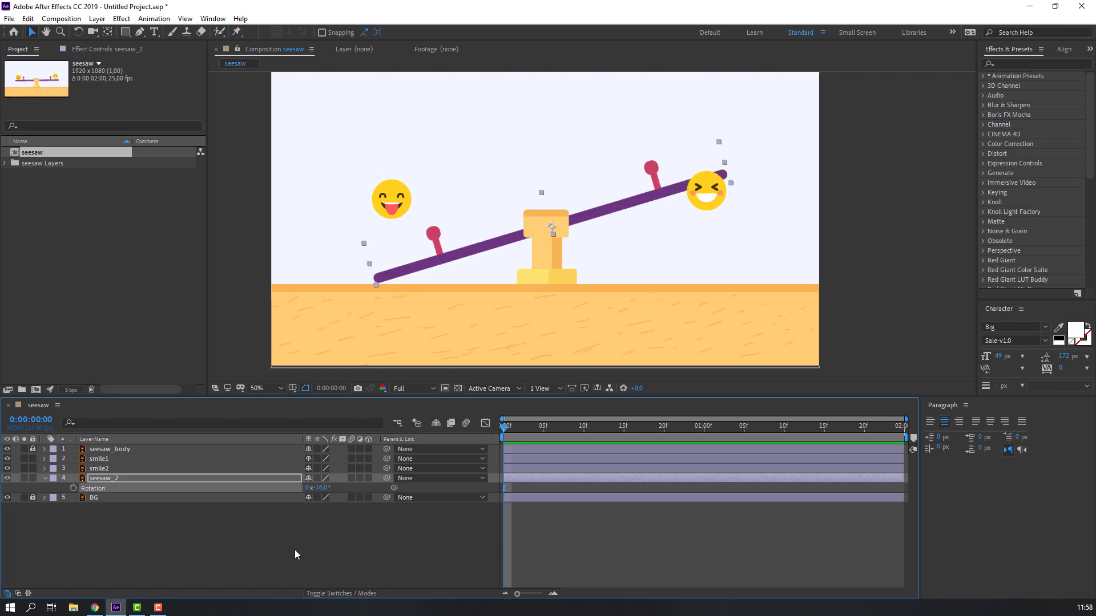
# Nudge smile2 down with Shift+Down until it rests on the tilted plank
pyautogui.click(375, 198)
pyautogui.hotkey('shift', 'Down')
pyautogui.hotkey('shift', 'Down')
pyautogui.hotkey('shift', 'Down')
pyautogui.hotkey('shift', 'Down')
pyautogui.hotkey('shift', 'Down')
pyautogui.hotkey('shift', 'Down')
pyautogui.hotkey('shift', 'Down')
pyautogui.hotkey('shift', 'Down')
pyautogui.hotkey('shift', 'Down')
pyautogui.hotkey('shift', 'Down')
pyautogui.hotkey('shift', 'Down')
pyautogui.hotkey('shift', 'Down')
pyautogui.scroll(4, 399, 308)
pyautogui.hotkey('shift', 'Down')
pyautogui.hotkey('shift', 'Down')
pyautogui.hotkey('shift', 'Down')
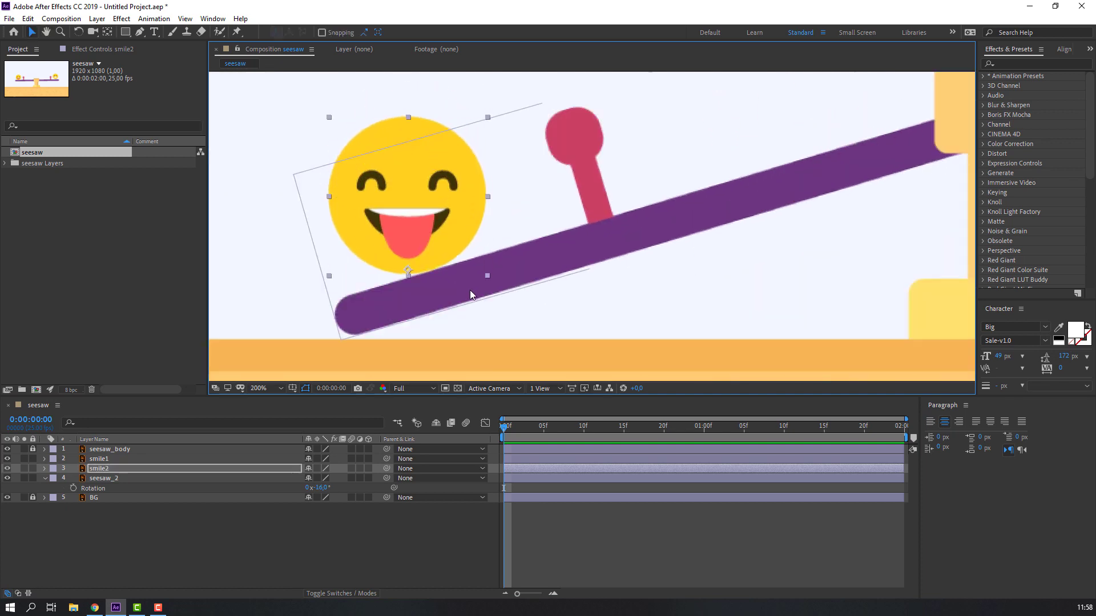
pyautogui.scroll(-4, 464, 287)
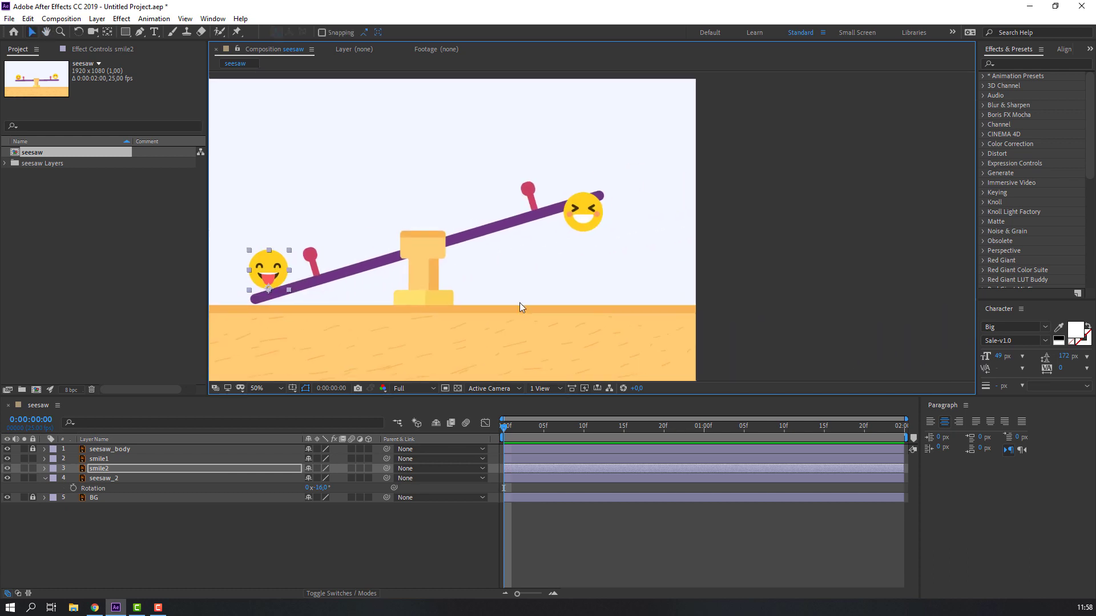
# Raise smile1 high above the seesaw with Shift+Up
pyautogui.click(583, 217)
pyautogui.moveTo(576, 209); pyautogui.dragTo(563, 275)
pyautogui.press('Return')
pyautogui.hotkey('shift', 'Up')
pyautogui.hotkey('shift', 'Up')
pyautogui.hotkey('shift', 'Up')
pyautogui.hotkey('shift', 'Up')
pyautogui.hotkey('shift', 'Up')
pyautogui.hotkey('shift', 'Up')
pyautogui.hotkey('shift', 'Up')
pyautogui.hotkey('shift', 'Up')
pyautogui.hotkey('shift', 'Up')
pyautogui.hotkey('shift', 'Up')
pyautogui.hotkey('shift', 'Up')
pyautogui.hotkey('shift', 'Up')
pyautogui.hotkey('shift', 'Up')
pyautogui.hotkey('shift', 'Up')
pyautogui.hotkey('shift', 'Up')
pyautogui.hotkey('shift', 'Up')
pyautogui.hotkey('shift', 'Up')
pyautogui.hotkey('shift', 'Up')
pyautogui.hotkey('shift', 'Up')
pyautogui.hotkey('shift', 'Up')
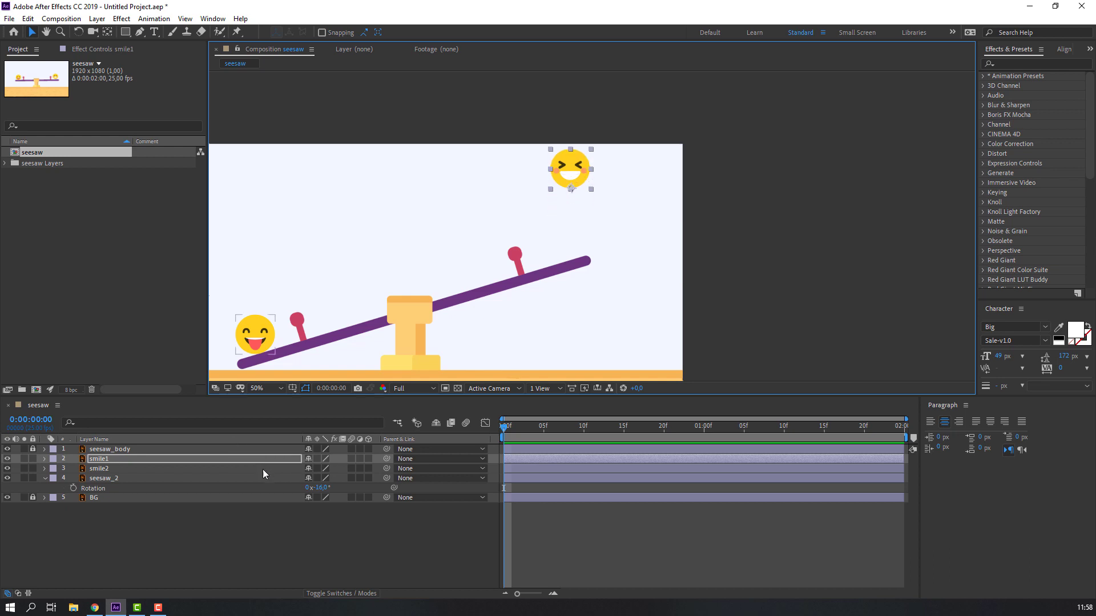
# Keyframe smile1's Position at frame 0, then drop it to Y 738.8 at frame 14
pyautogui.click(203, 574)
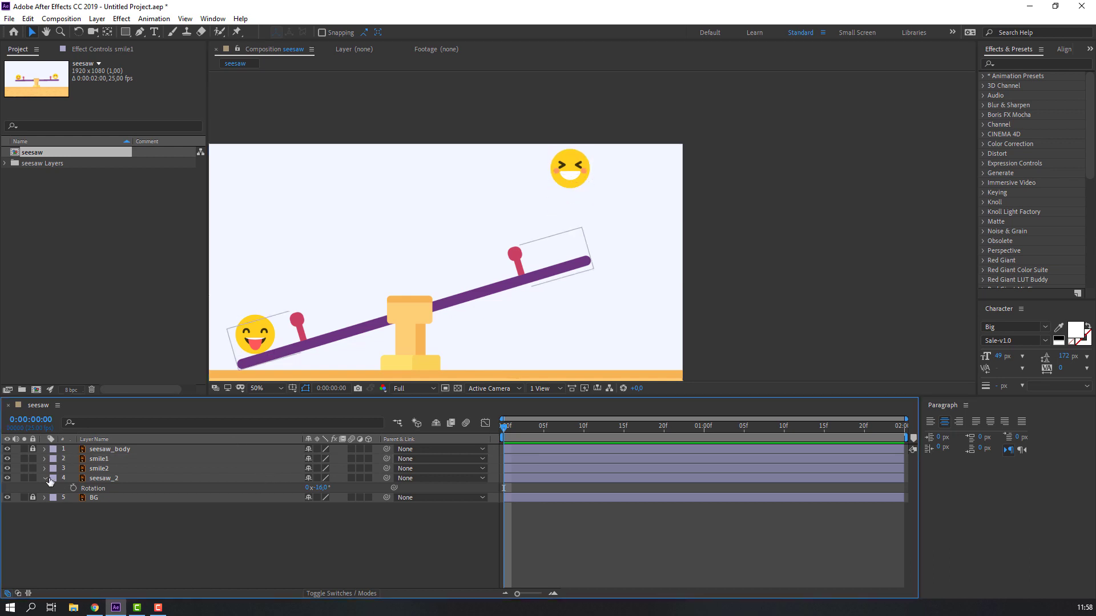
pyautogui.click(570, 164)
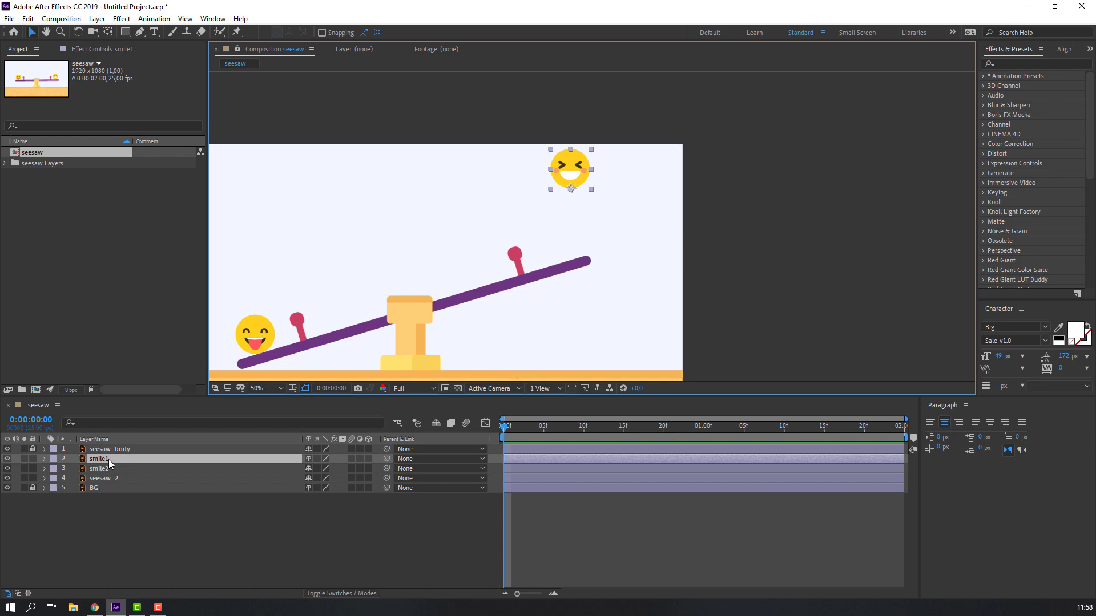
pyautogui.press('p')
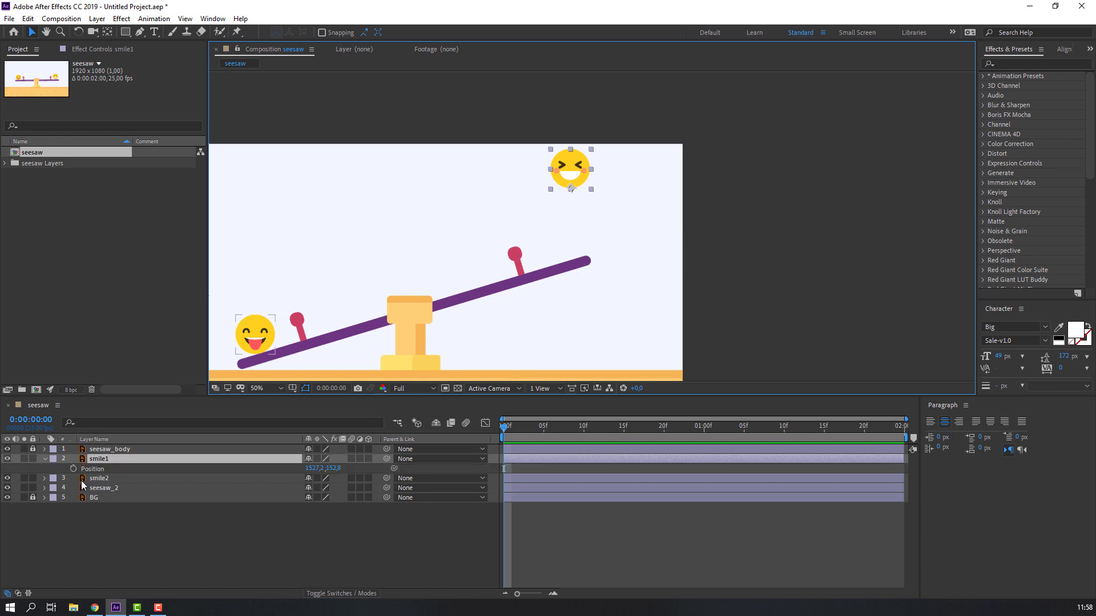
pyautogui.click(74, 468)
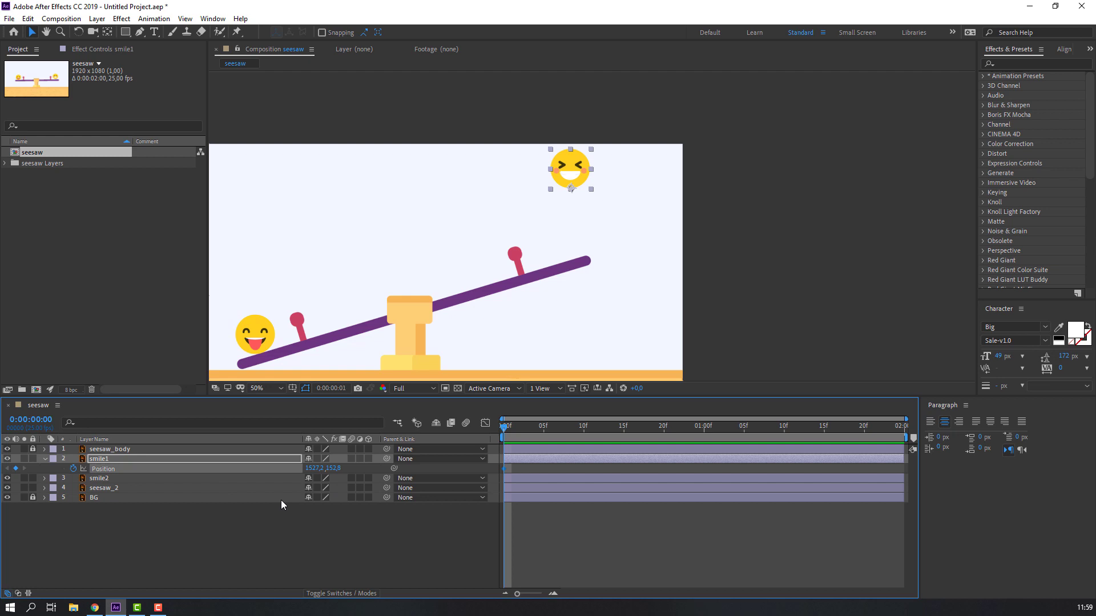
pyautogui.press('pagedown')
pyautogui.press('pagedown')
pyautogui.press('pagedown')
pyautogui.press('pagedown')
pyautogui.press('pagedown')
pyautogui.press('pagedown')
pyautogui.press('pagedown')
pyautogui.press('pagedown')
pyautogui.press('pagedown')
pyautogui.press('pagedown')
pyautogui.press('pagedown')
pyautogui.press('pagedown')
pyautogui.press('pagedown')
pyautogui.press('pagedown')
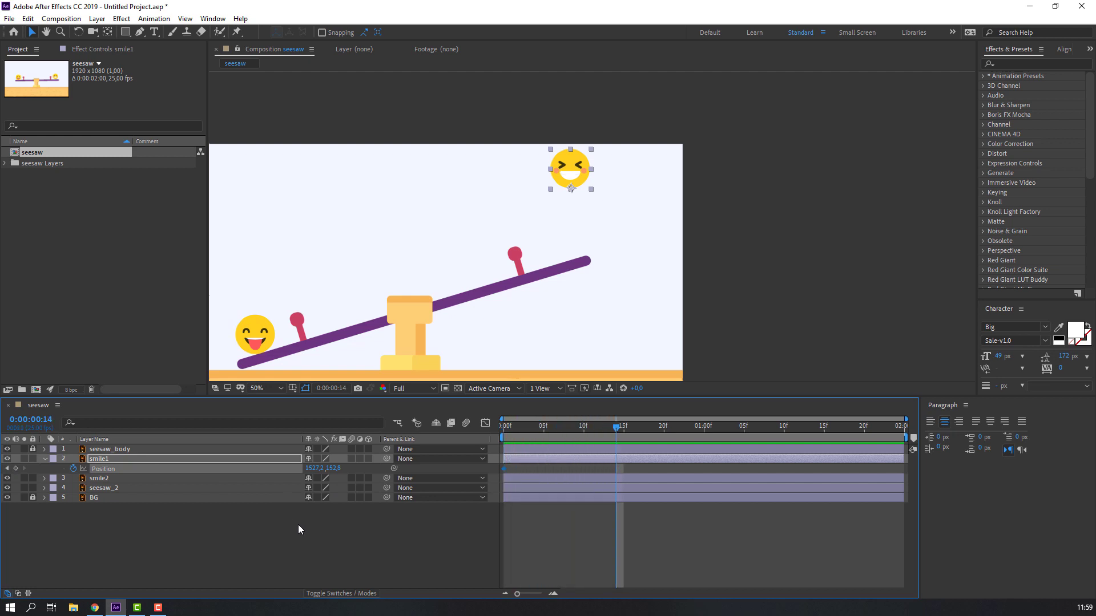
pyautogui.scroll(-3, 457, 283)
pyautogui.moveTo(333, 471); pyautogui.dragTo(682, 452)
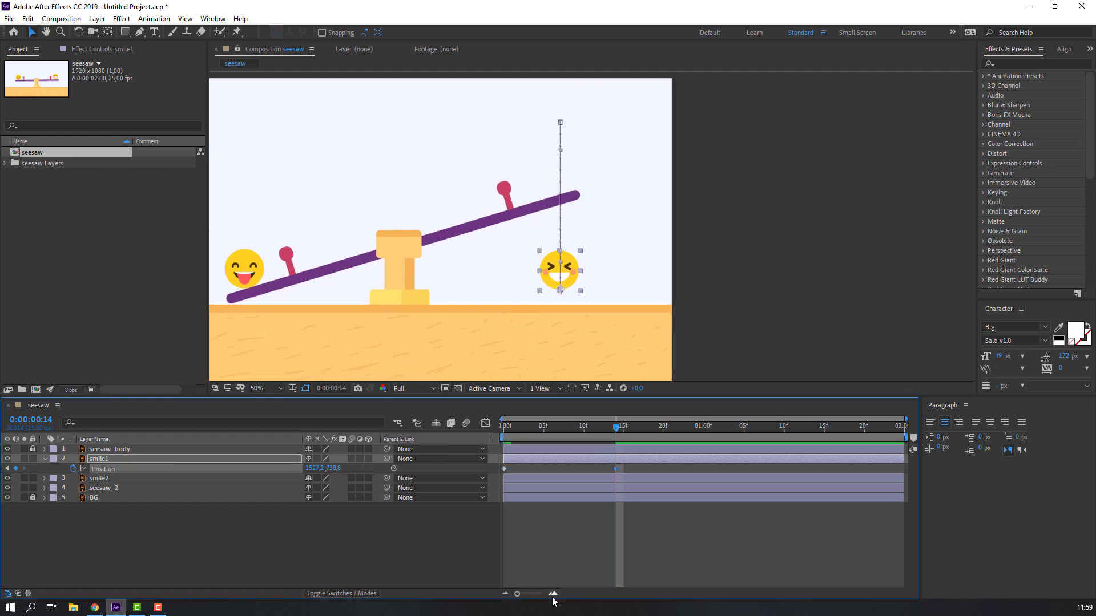
pyautogui.click(333, 269)
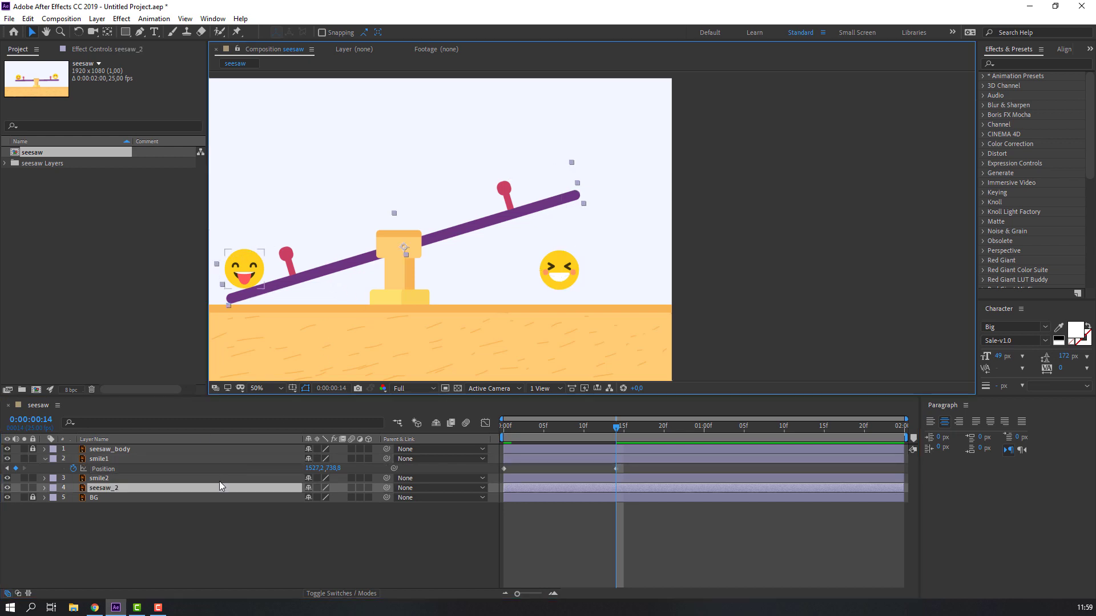
pyautogui.press('r')
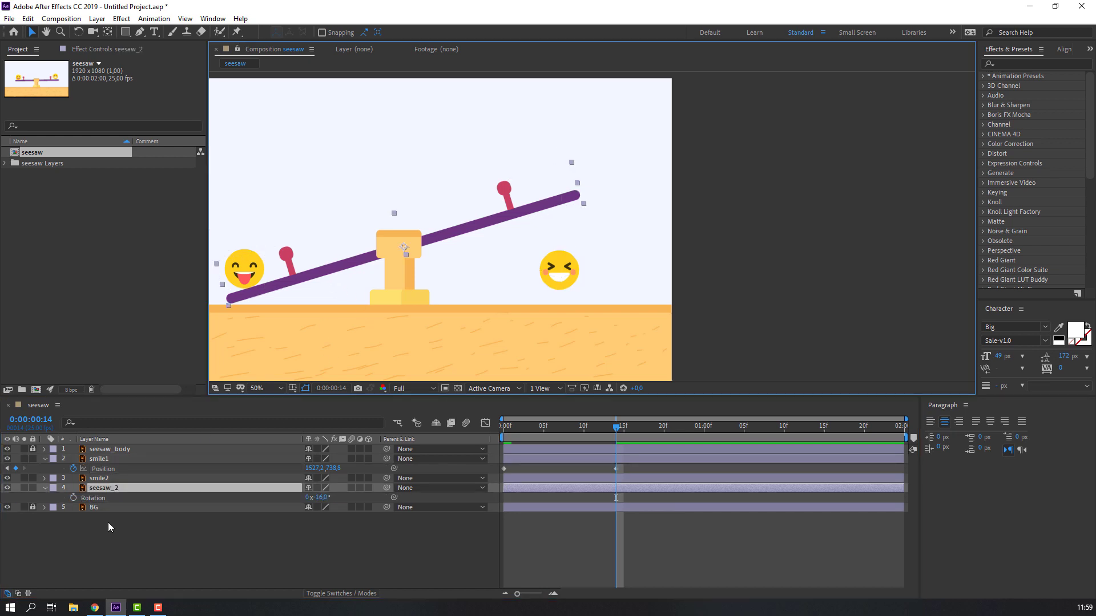
# Keyframe seesaw_2's Rotation at -16° on frame 9 and 18° on frame 14, then scrub to check
pyautogui.click(73, 498)
pyautogui.moveTo(586, 426); pyautogui.dragTo(571, 427)
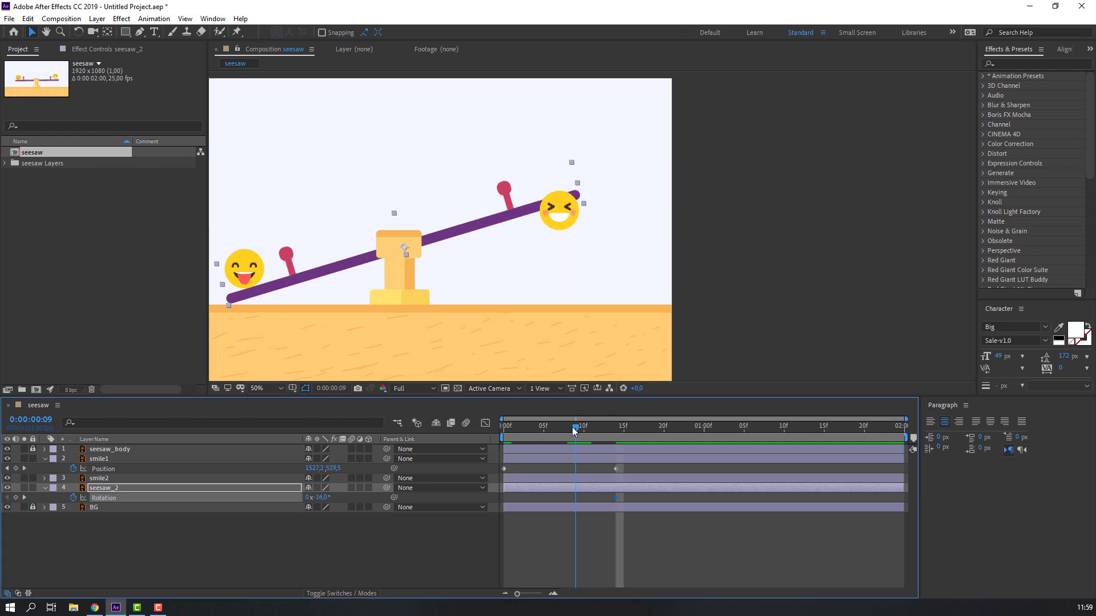
pyautogui.click(16, 497)
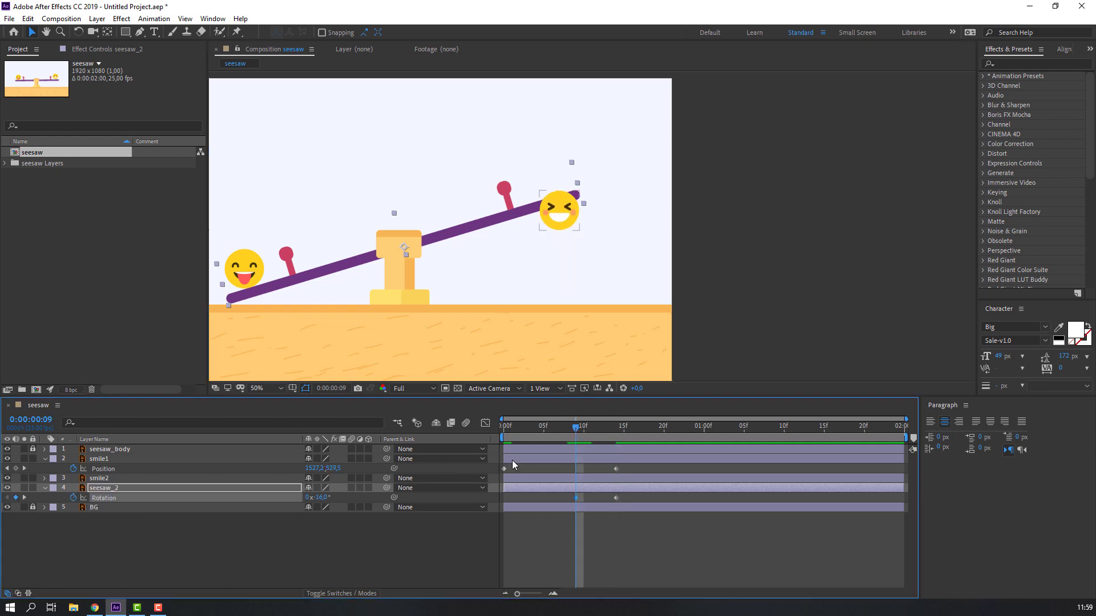
pyautogui.moveTo(574, 426); pyautogui.dragTo(616, 429)
pyautogui.click(615, 497)
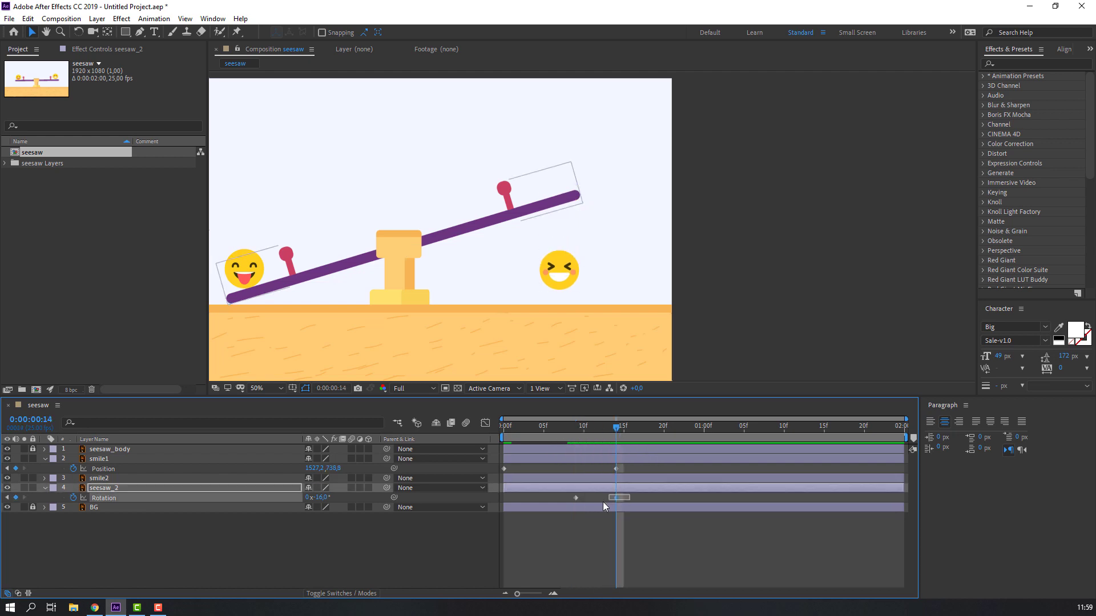
pyautogui.moveTo(319, 497); pyautogui.dragTo(340, 501)
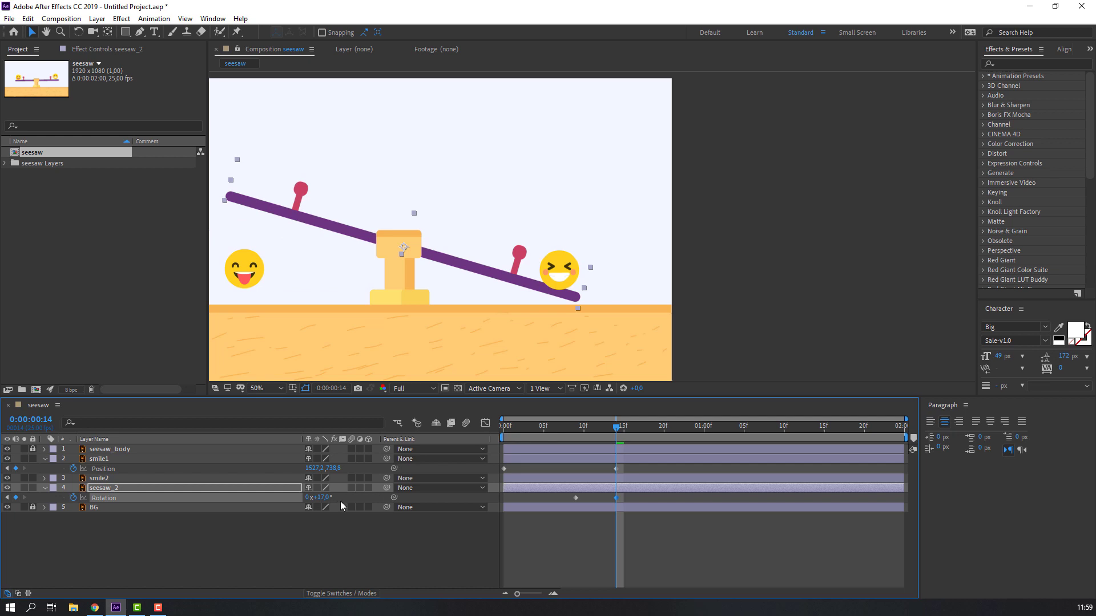
pyautogui.click(325, 497)
pyautogui.write('18')
pyautogui.press('Return')
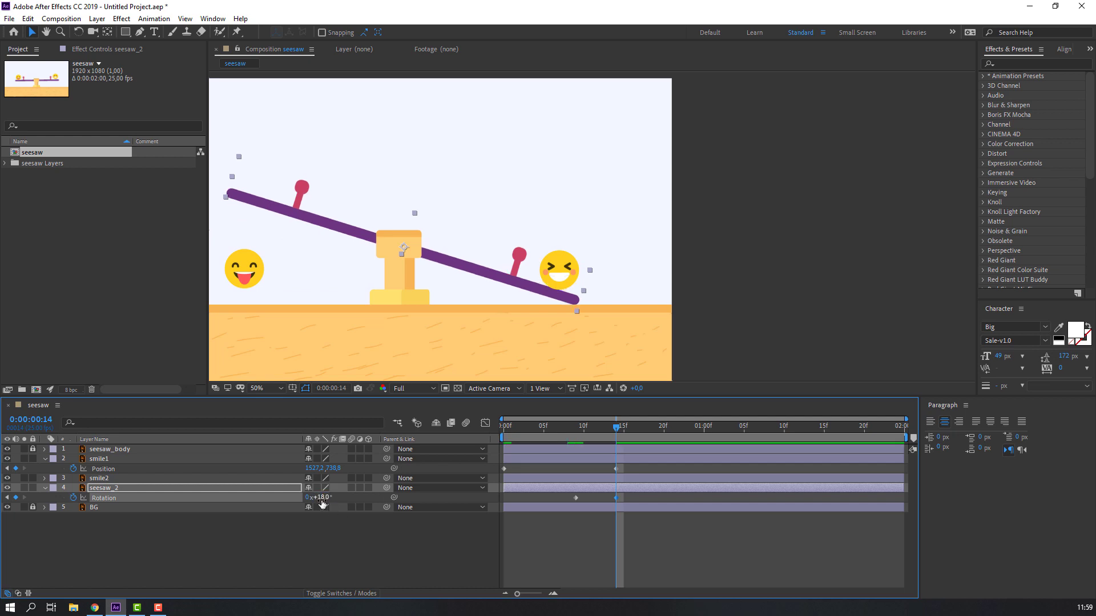
pyautogui.moveTo(617, 433); pyautogui.dragTo(498, 474)
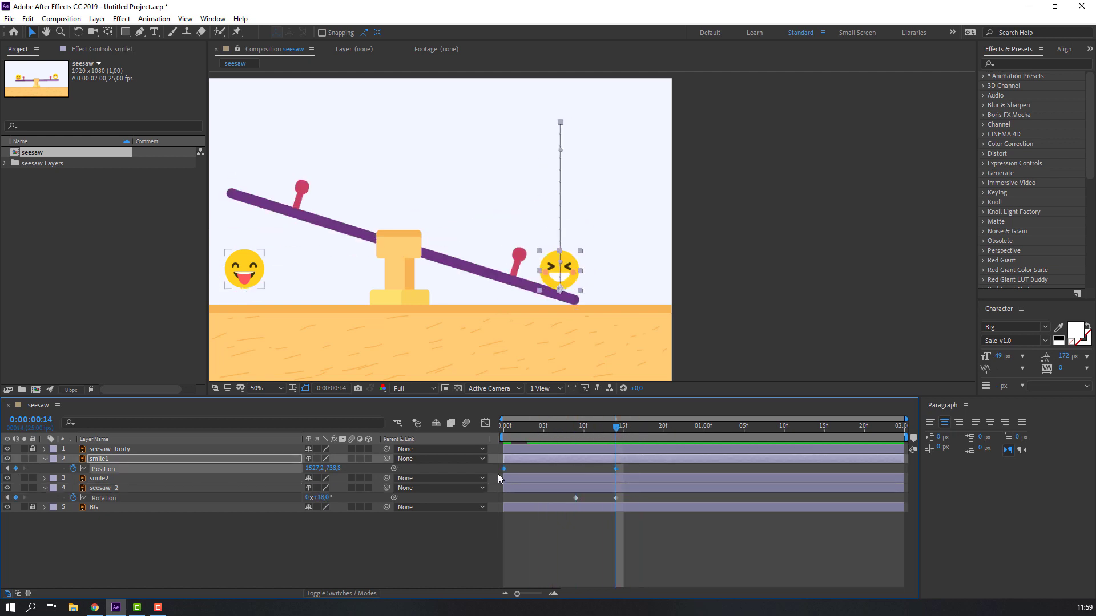
# Apply Easy Ease to smile1's Position keyframes and sharpen the speed curve peak in the Graph Editor
pyautogui.rightClick(504, 471)
pyautogui.moveTo(559, 462)
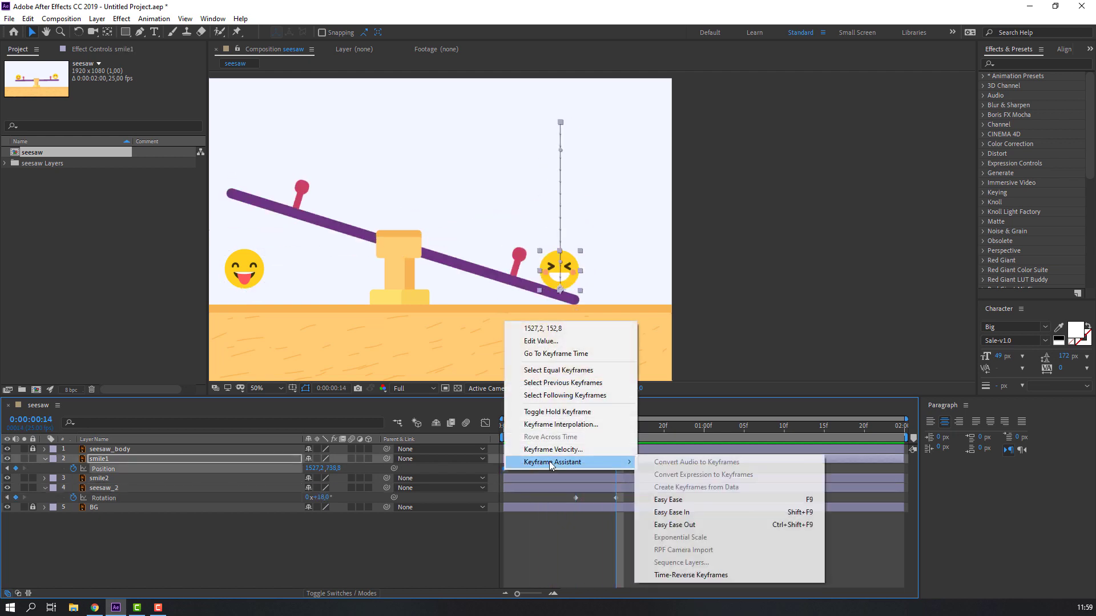
pyautogui.click(673, 495)
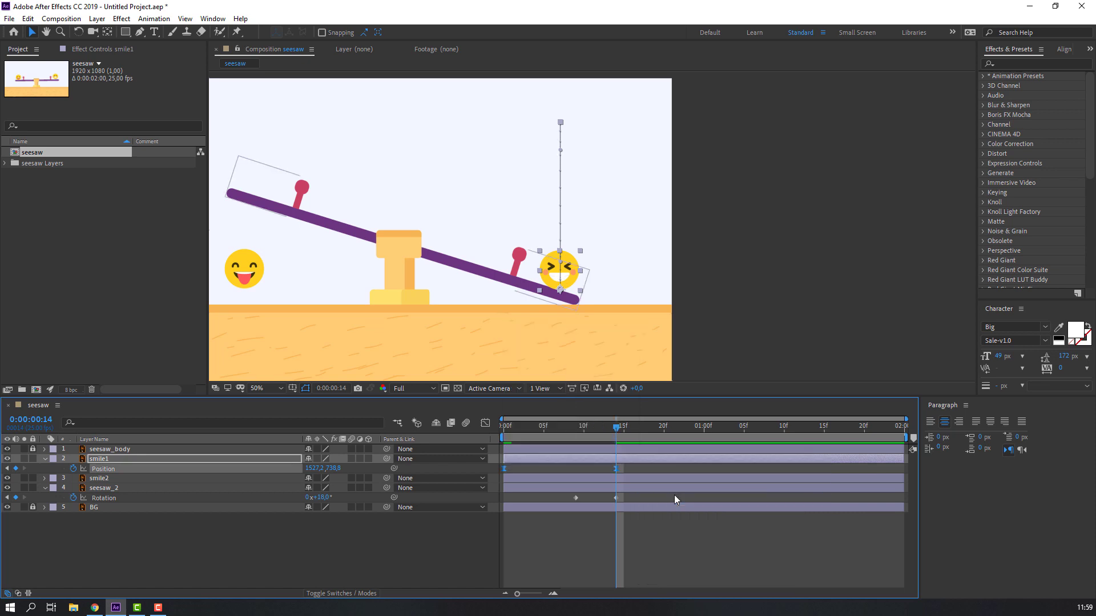
pyautogui.click(484, 422)
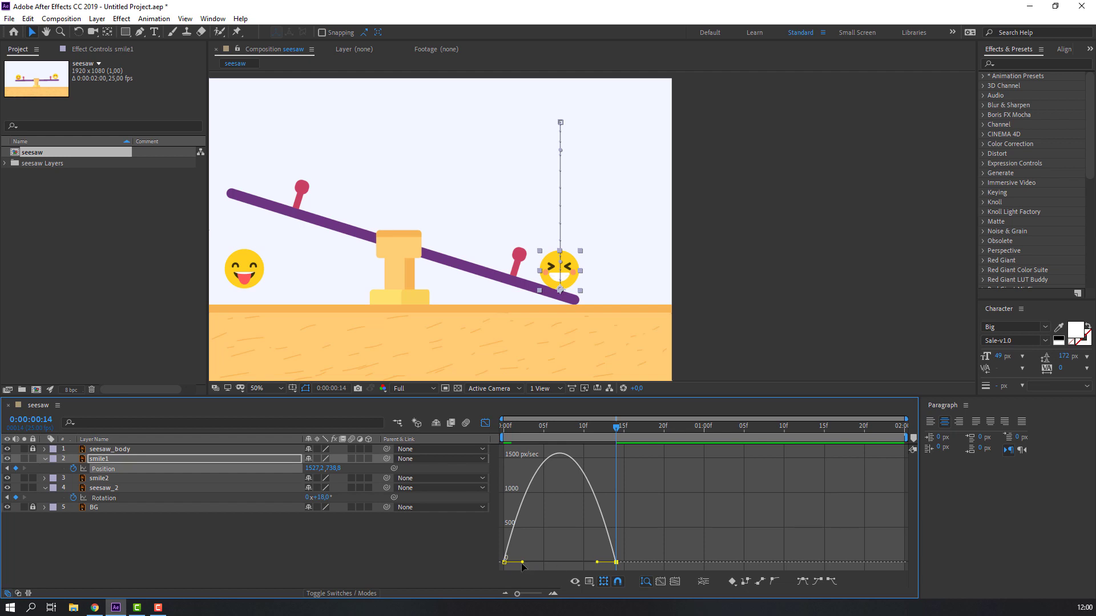
pyautogui.moveTo(593, 564)
pyautogui.mouseDown()
pyautogui.moveTo(523, 563)
pyautogui.moveTo(577, 564)
pyautogui.mouseUp()
pyautogui.press('space')
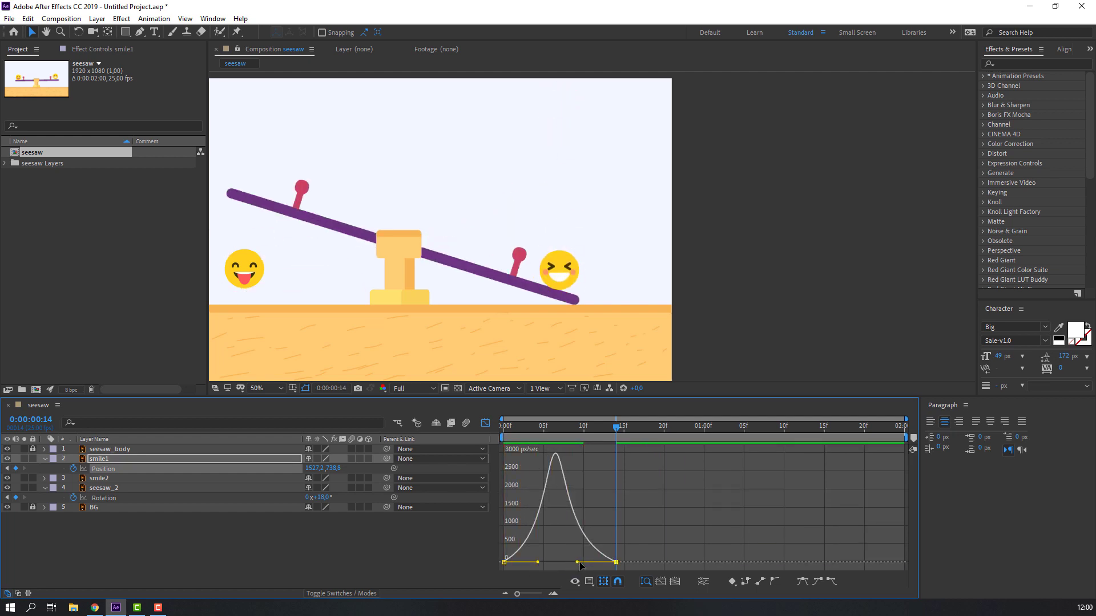
pyautogui.press('space')
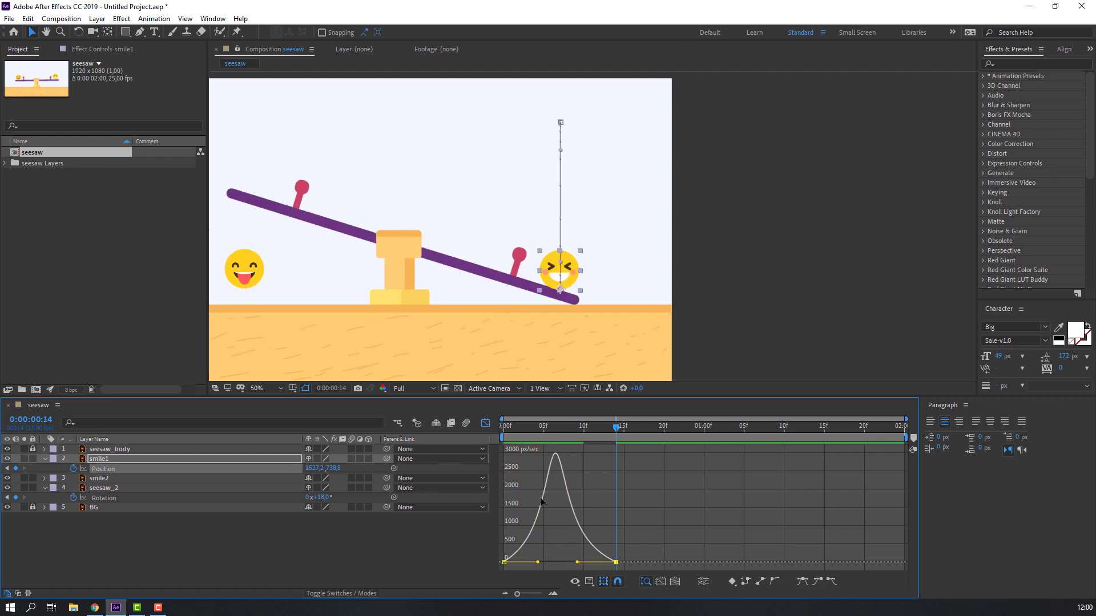
pyautogui.click(485, 423)
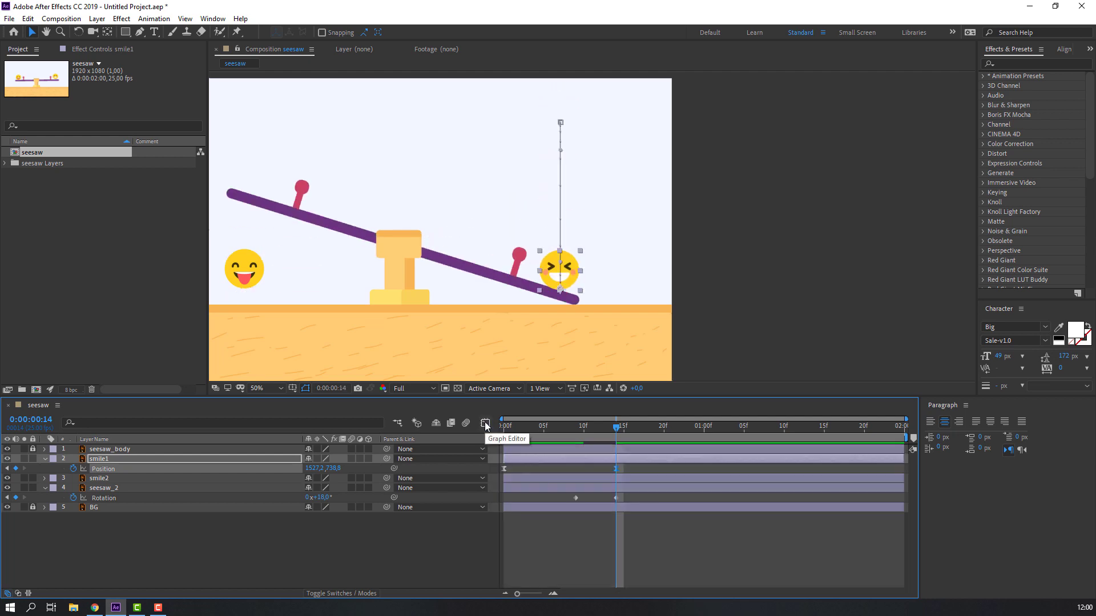
# Apply Easy Ease to seesaw_2's two Rotation keyframes and sharpen their speed curve in the Graph Editor
pyautogui.moveTo(627, 491); pyautogui.dragTo(564, 504)
pyautogui.rightClick(575, 497)
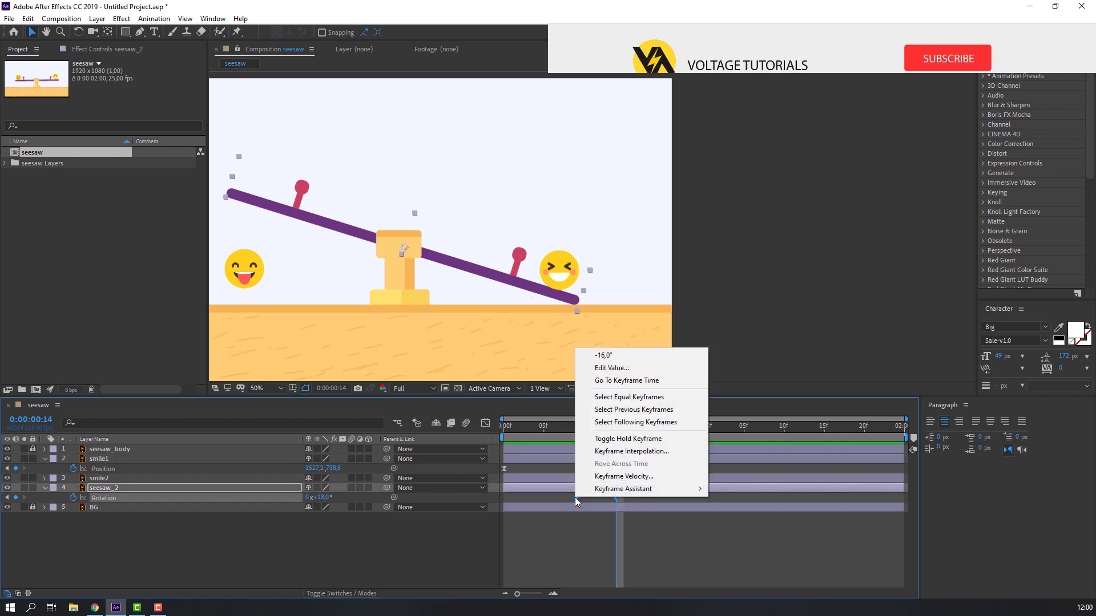
pyautogui.moveTo(601, 493)
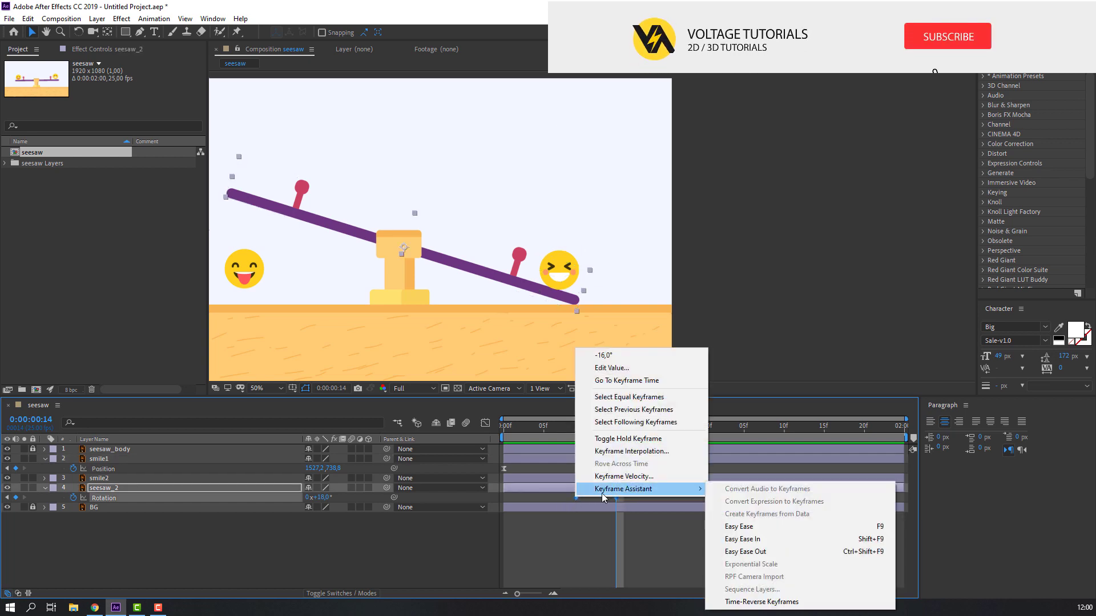
pyautogui.click(736, 526)
pyautogui.moveTo(564, 432)
pyautogui.mouseDown()
pyautogui.moveTo(625, 429)
pyautogui.moveTo(569, 430)
pyautogui.moveTo(597, 431)
pyautogui.moveTo(583, 429)
pyautogui.mouseUp()
pyautogui.moveTo(617, 499); pyautogui.dragTo(562, 503)
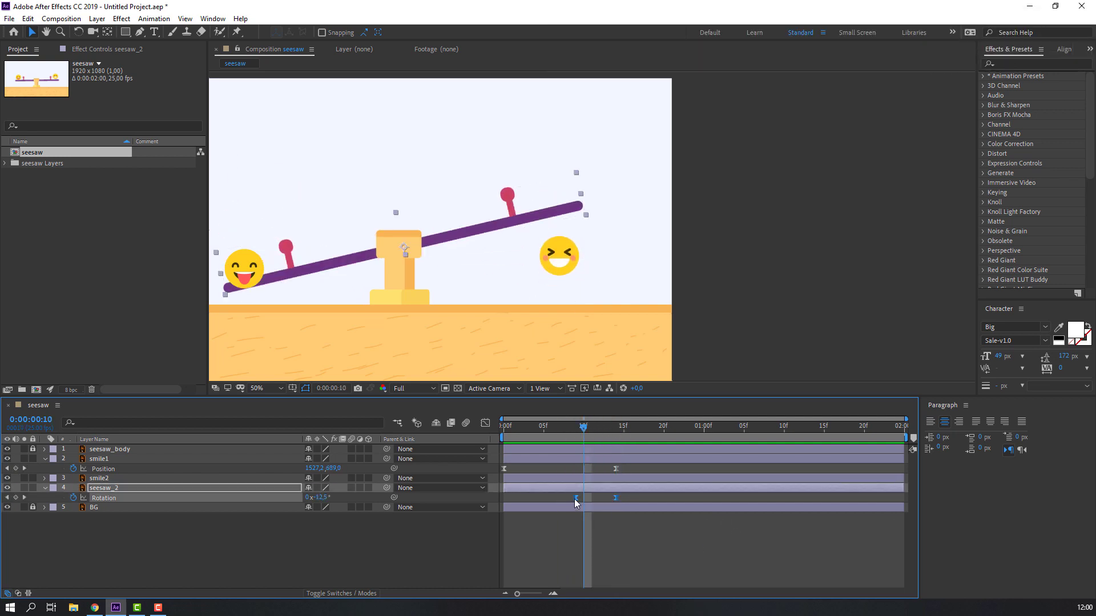
pyautogui.click(485, 423)
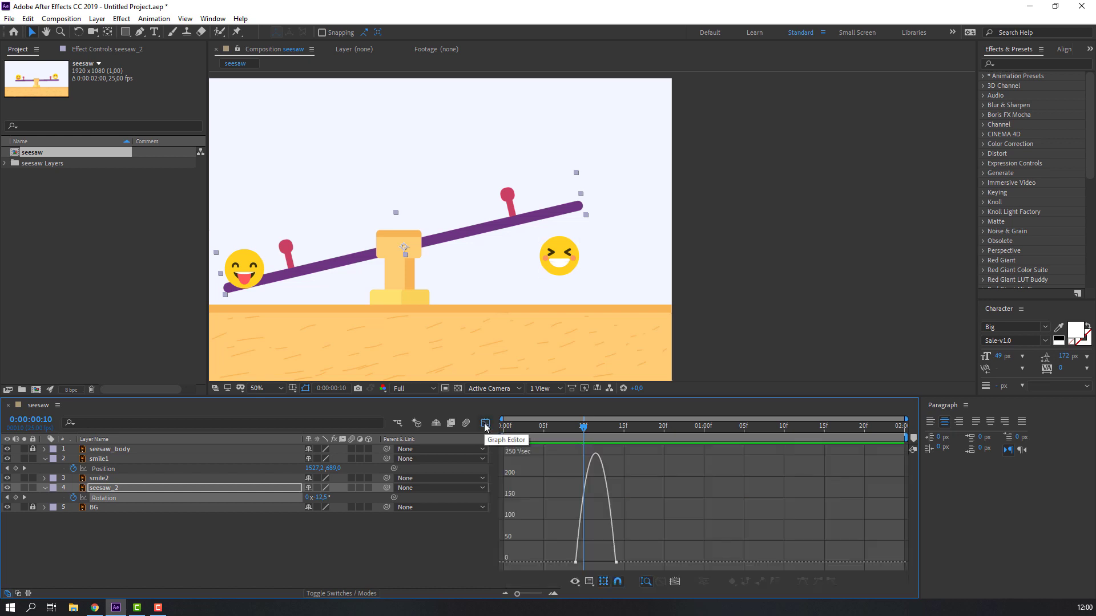
pyautogui.moveTo(553, 566); pyautogui.dragTo(583, 565)
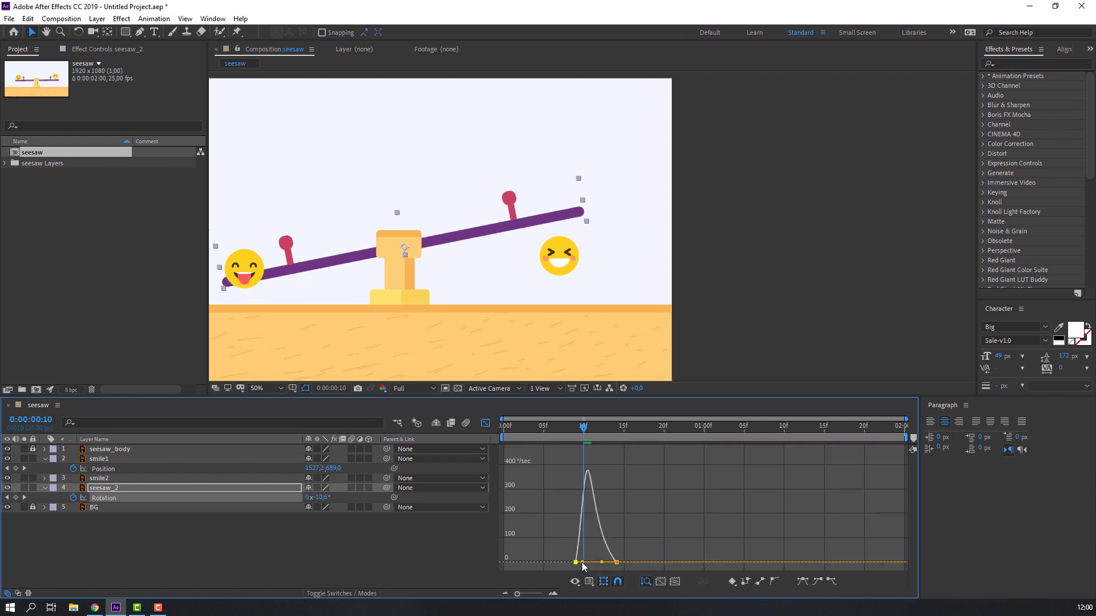
pyautogui.click(483, 424)
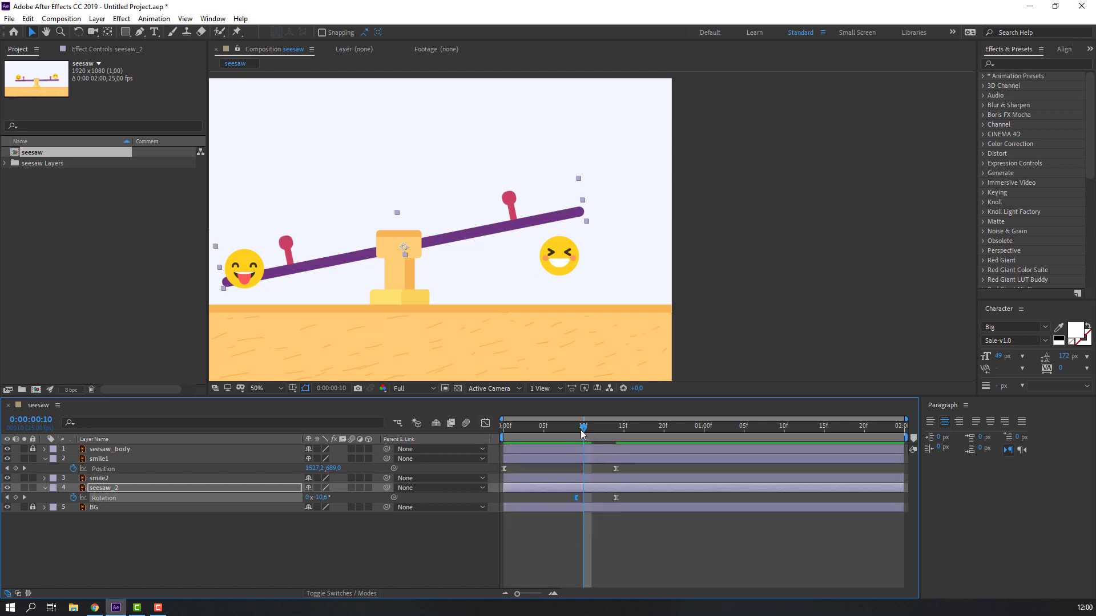
# Shift the seesaw_2 Rotation keyframes one frame earlier and scrub through the tilt
pyautogui.moveTo(621, 501); pyautogui.dragTo(558, 498)
pyautogui.click(559, 554)
pyautogui.keyDown('shift'); pyautogui.click(568, 497); pyautogui.keyUp('shift')
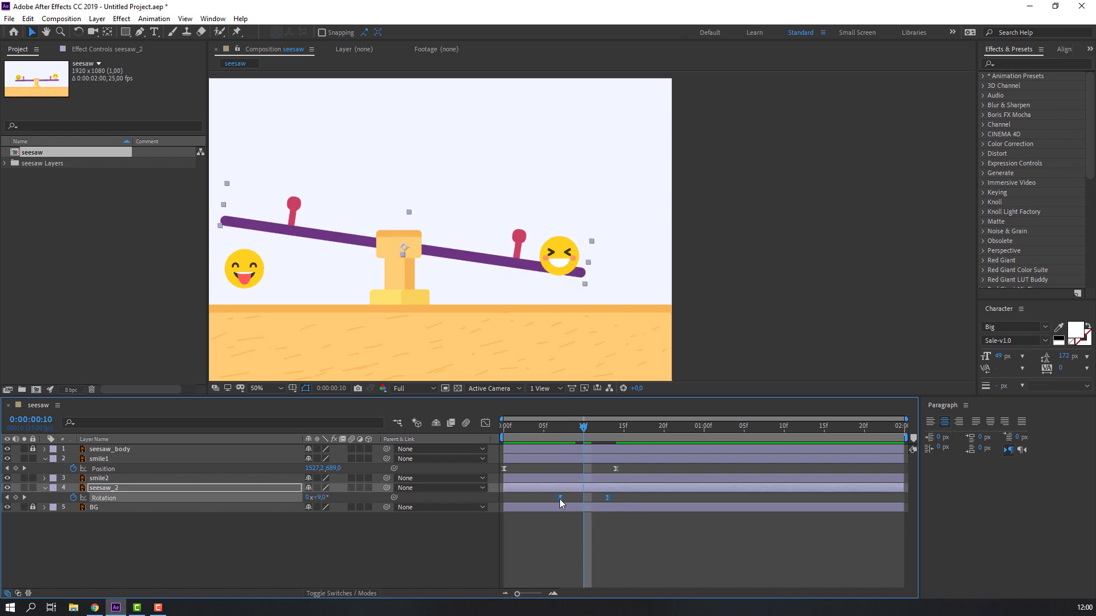
pyautogui.click(559, 550)
pyautogui.moveTo(551, 436)
pyautogui.mouseDown()
pyautogui.moveTo(591, 435)
pyautogui.moveTo(564, 436)
pyautogui.mouseUp()
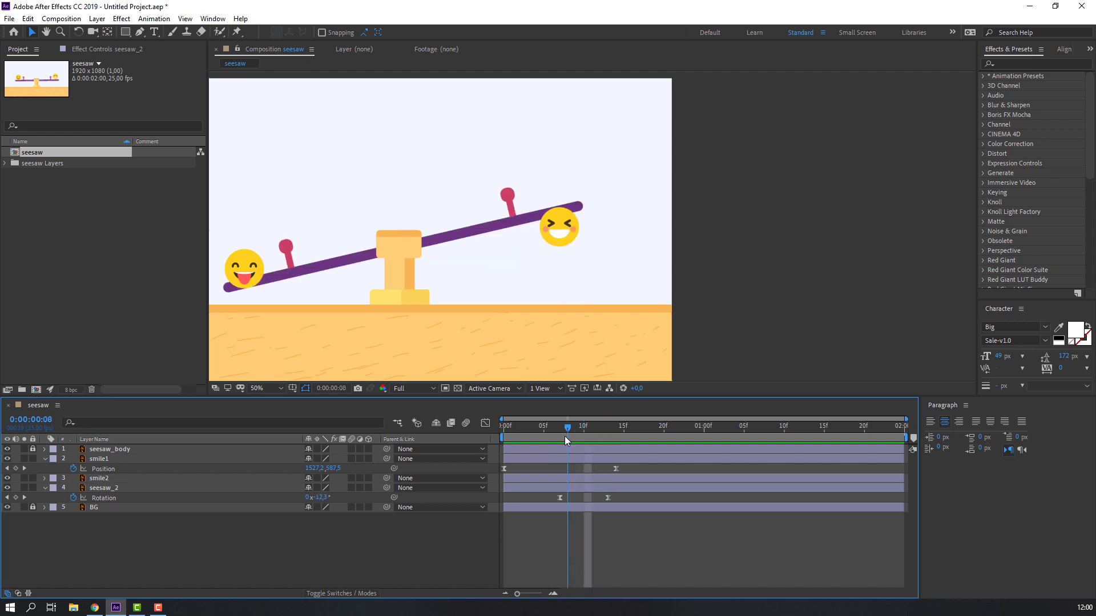
# Drag the first Rotation keyframe to about frame 5 and preview the seesaw tilt
pyautogui.click(558, 497)
pyautogui.moveTo(557, 498)
pyautogui.mouseDown()
pyautogui.moveTo(567, 498)
pyautogui.moveTo(542, 498)
pyautogui.mouseUp()
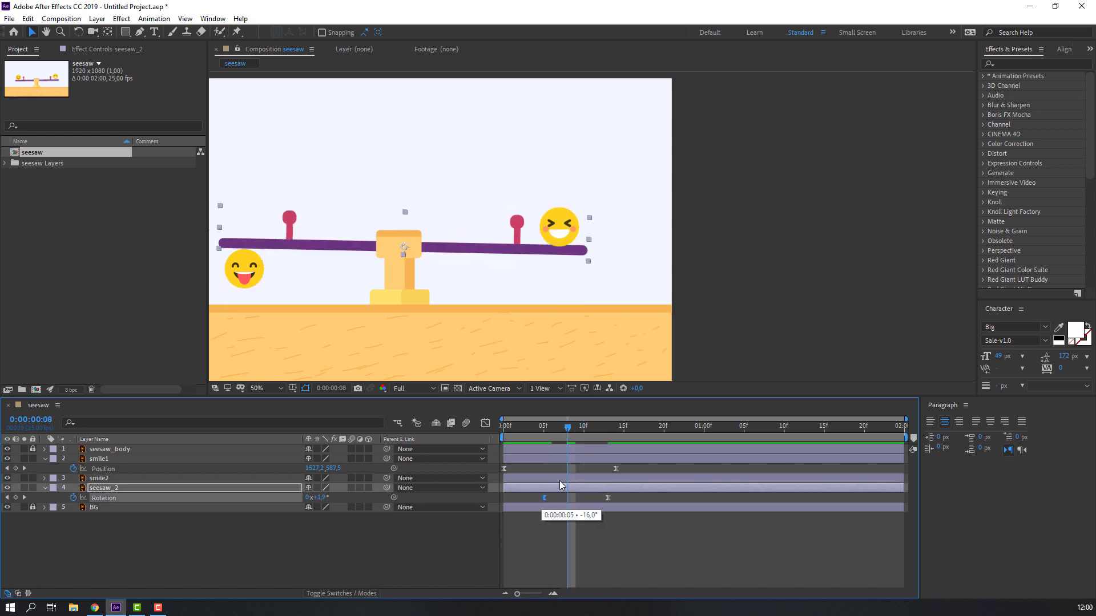
pyautogui.press('space')
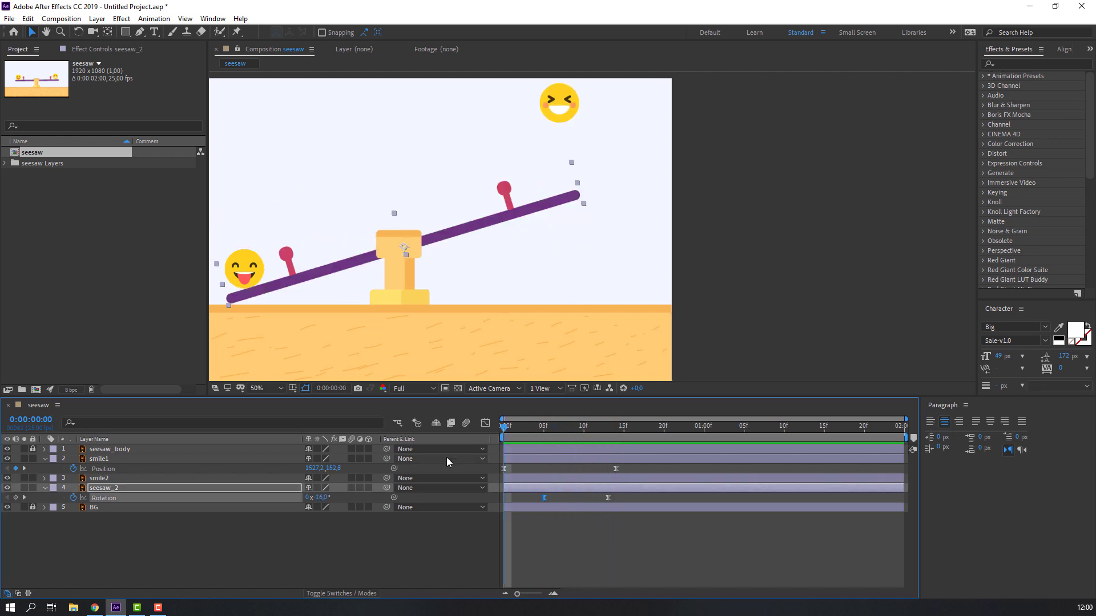
pyautogui.scroll(-2, 506, 227)
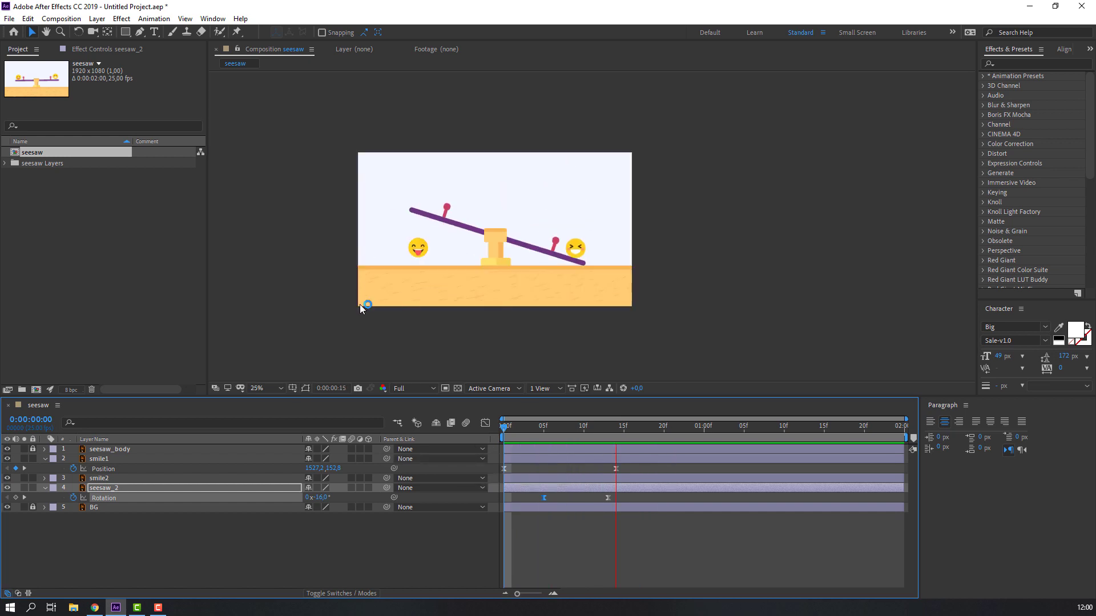
pyautogui.moveTo(532, 425); pyautogui.dragTo(605, 428)
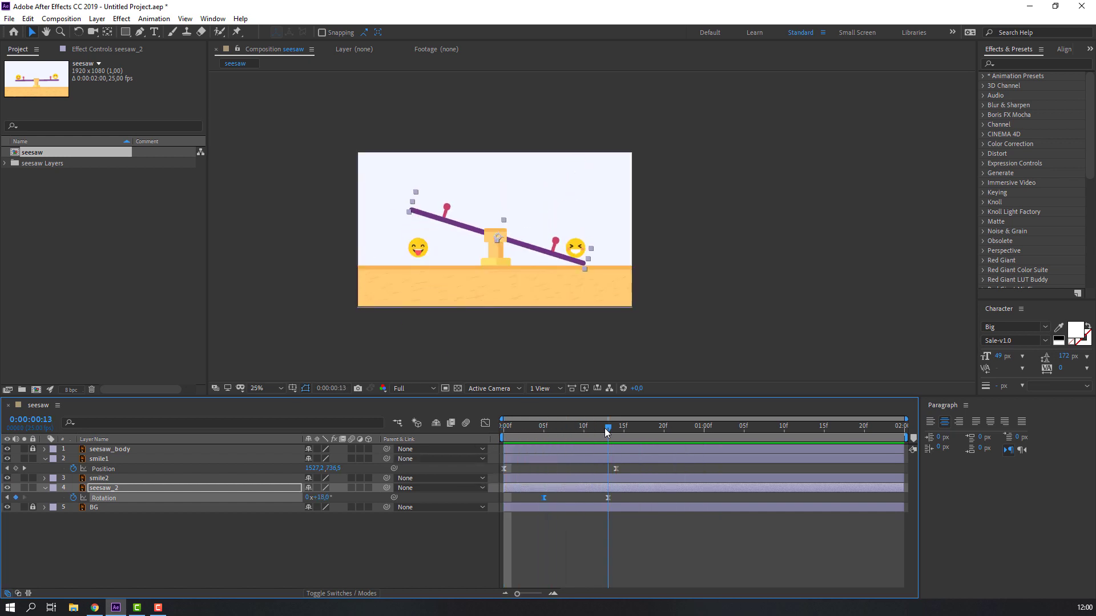
pyautogui.scroll(2, 449, 238)
pyautogui.click(251, 274)
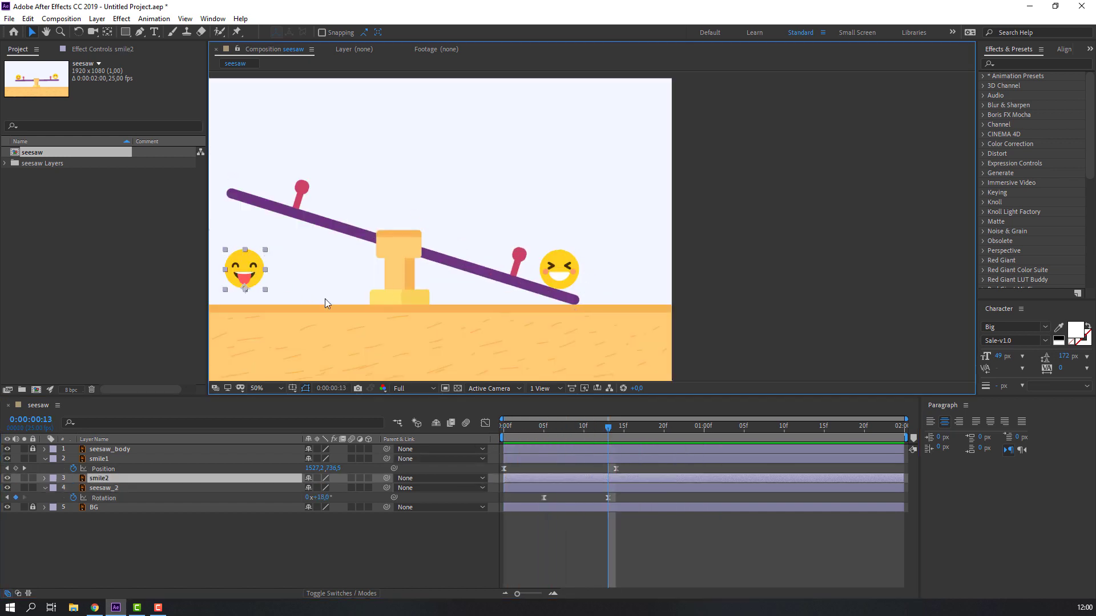
# Keyframe smile2's Position and raise it to 422.7, 162.2 at 1:02
pyautogui.moveTo(375, 278); pyautogui.dragTo(490, 278)
pyautogui.press('p')
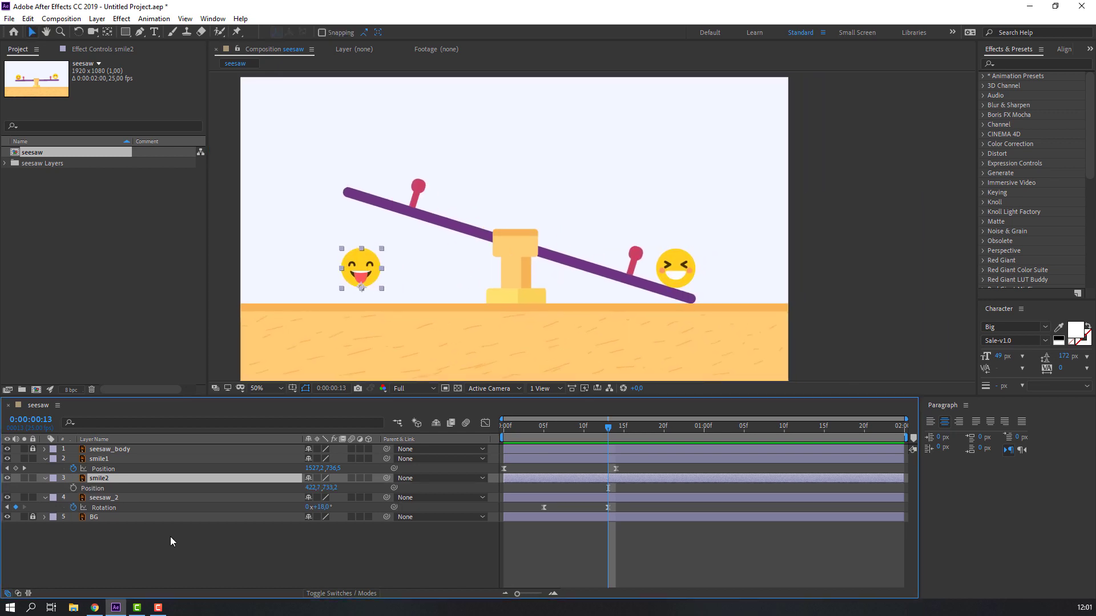
pyautogui.click(73, 488)
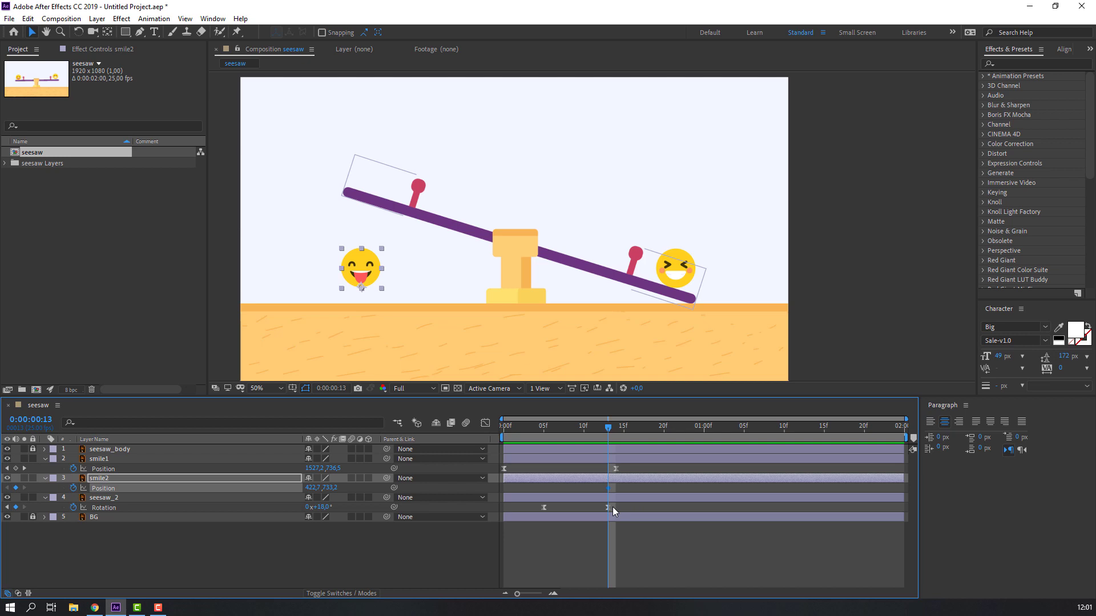
pyautogui.press('pagedown')
pyautogui.press('pagedown')
pyautogui.press('pagedown')
pyautogui.press('pagedown')
pyautogui.press('pagedown')
pyautogui.press('pagedown')
pyautogui.press('pagedown')
pyautogui.press('pagedown')
pyautogui.press('pagedown')
pyautogui.press('pagedown')
pyautogui.press('pagedown')
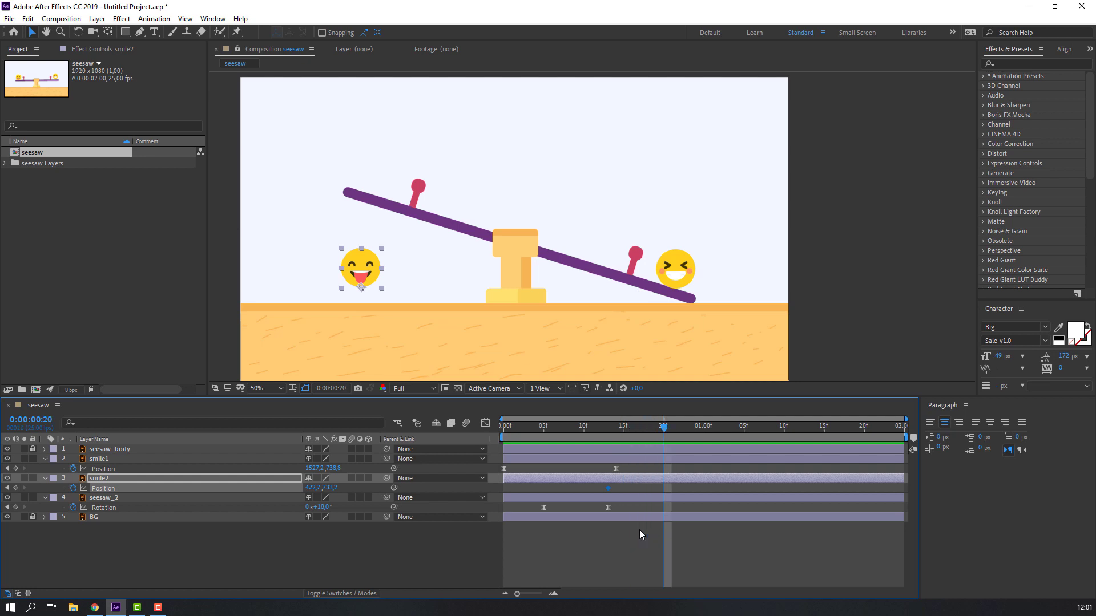
pyautogui.press('pagedown')
pyautogui.press('pagedown')
pyautogui.press('pagedown')
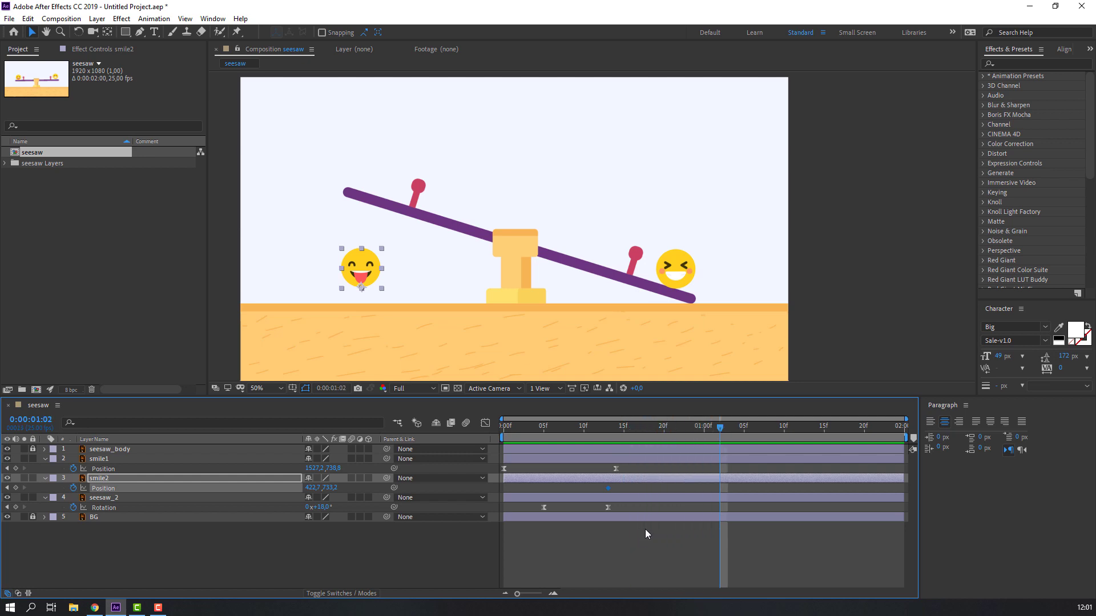
pyautogui.moveTo(333, 492); pyautogui.dragTo(124, 492)
pyautogui.moveTo(361, 139); pyautogui.dragTo(361, 123)
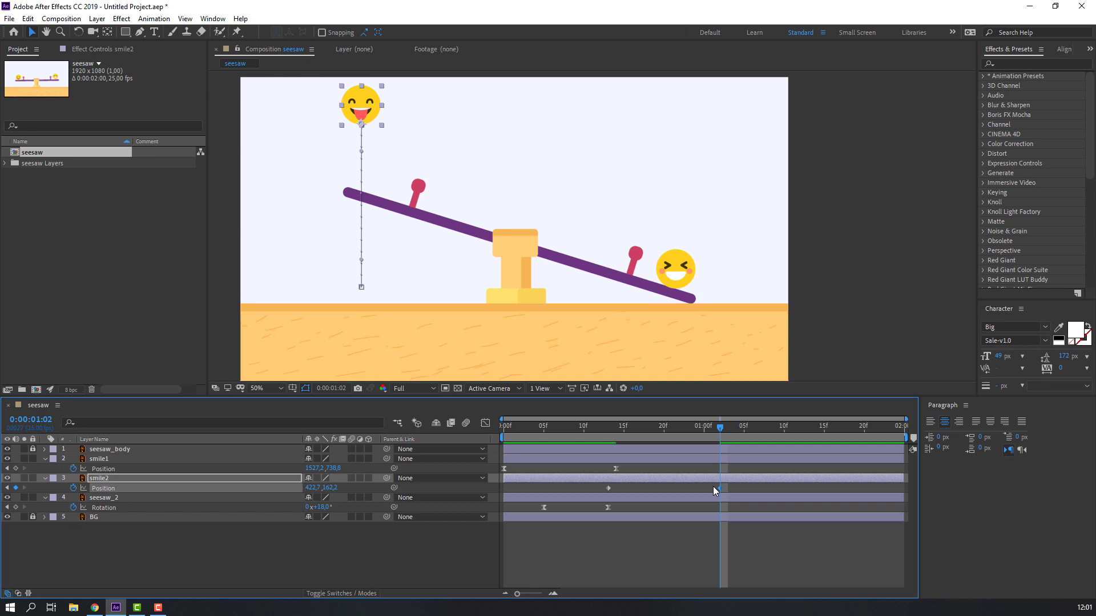
# Reuse the ground-level keyframe at 1:16 so smile2 lands at 422.7, 733.2
pyautogui.press('space')
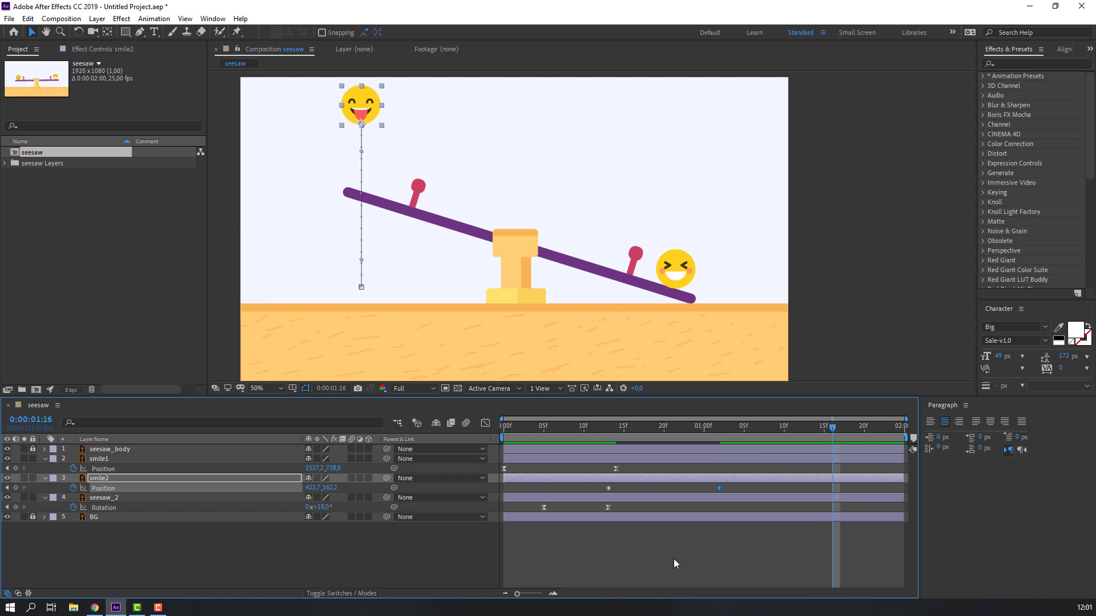
pyautogui.moveTo(628, 485); pyautogui.dragTo(595, 491)
pyautogui.hotkey('ctrl', 'z')
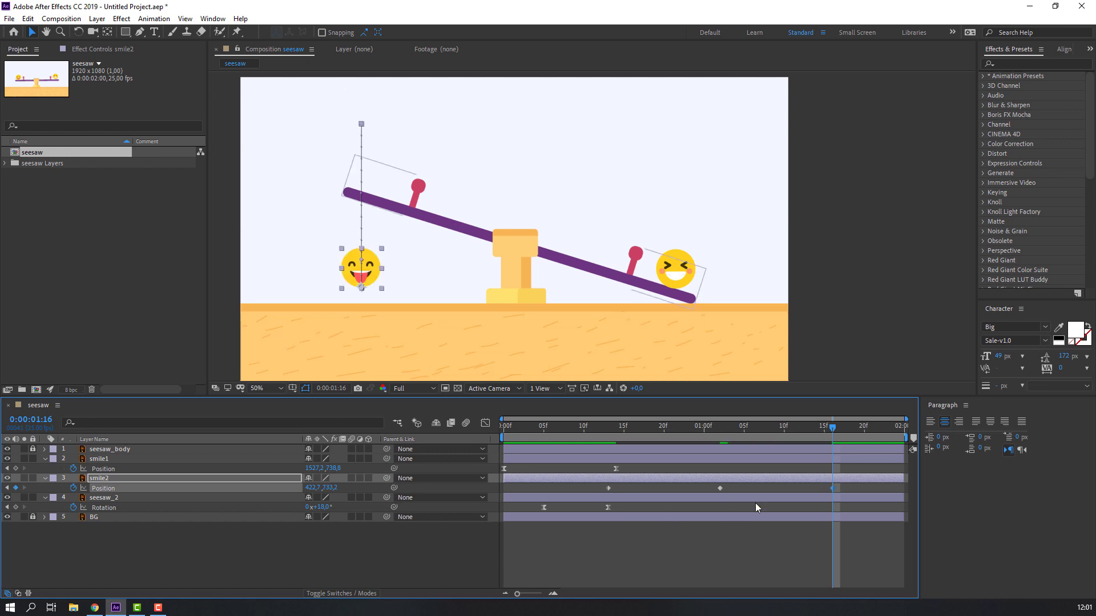
pyautogui.moveTo(842, 486); pyautogui.dragTo(598, 490)
# Apply Easy Ease to smile2's jump keyframes and reshape their influence handles in the Graph Editor
pyautogui.rightClick(608, 488)
pyautogui.moveTo(620, 482)
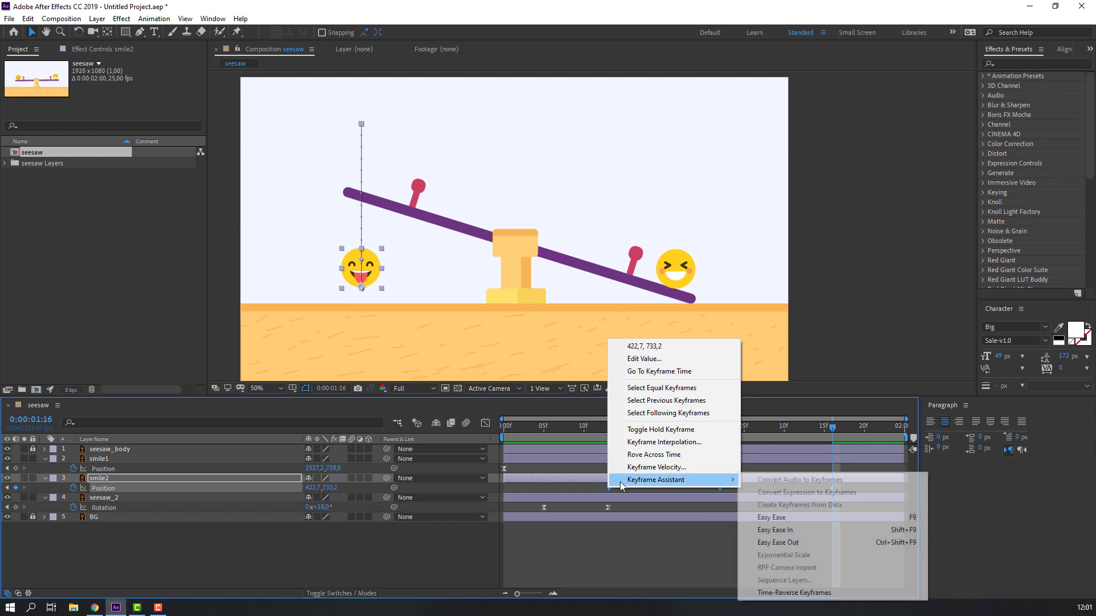
pyautogui.click(774, 516)
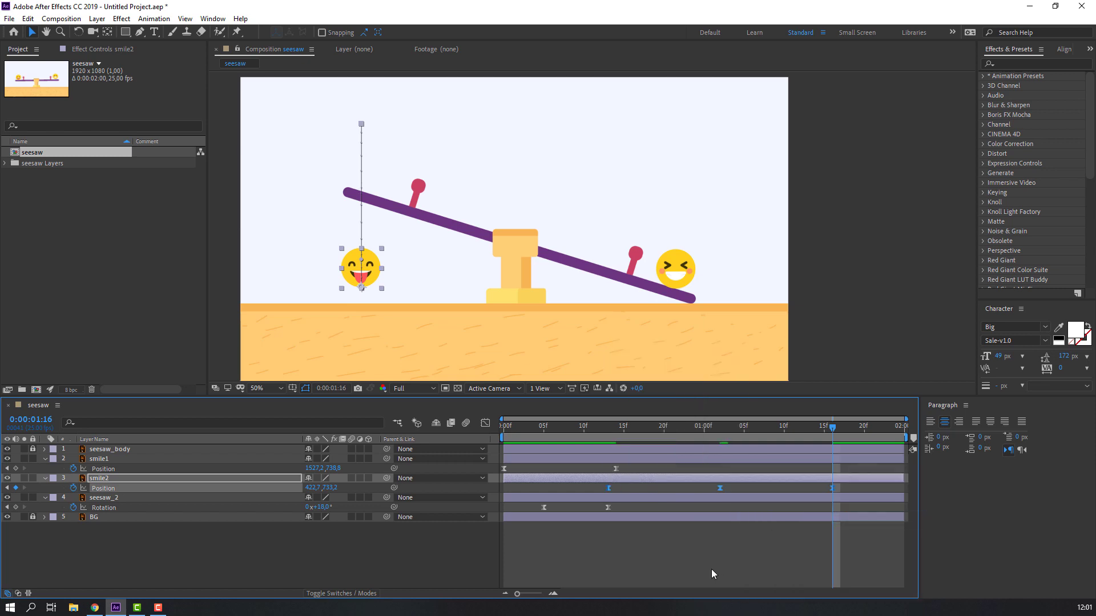
pyautogui.click(485, 422)
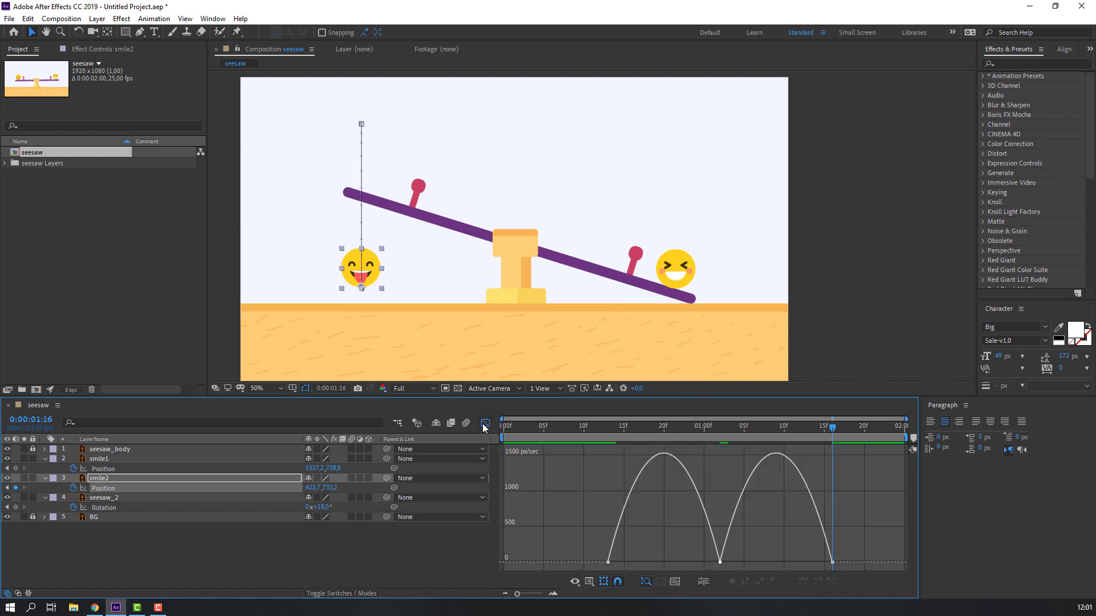
pyautogui.moveTo(687, 557); pyautogui.dragTo(764, 563)
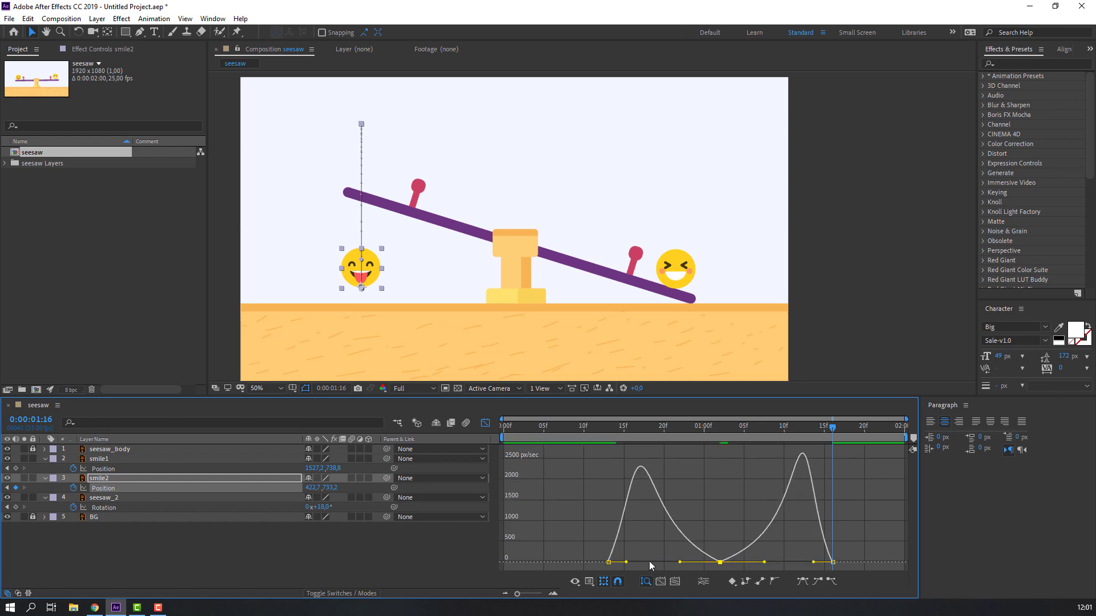
pyautogui.click(626, 562)
pyautogui.moveTo(627, 562); pyautogui.dragTo(620, 564)
pyautogui.moveTo(804, 557); pyautogui.dragTo(848, 569)
pyautogui.click(720, 562)
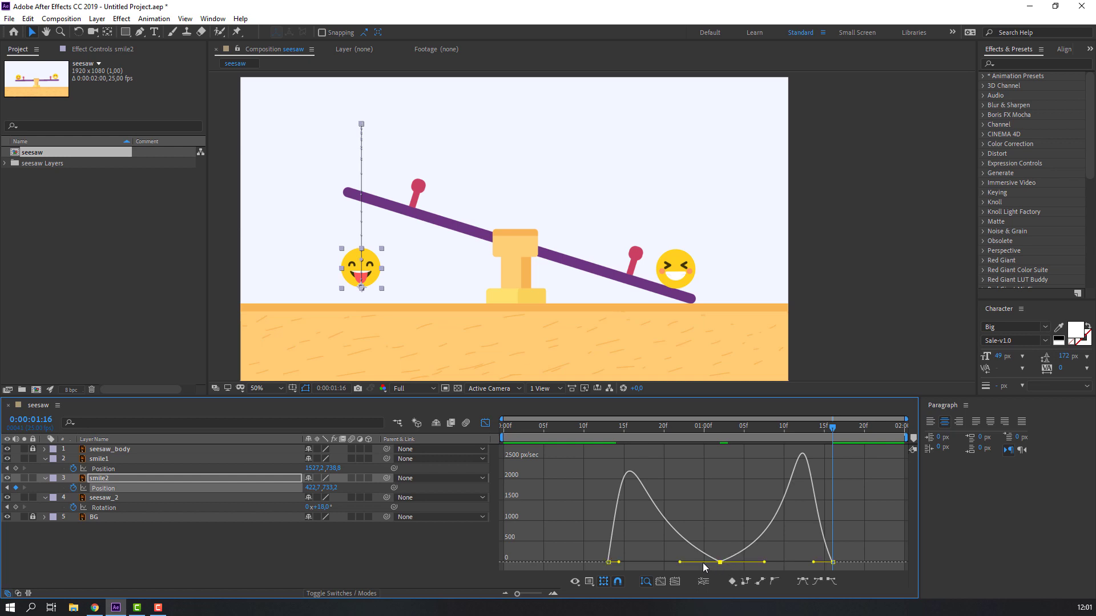
pyautogui.moveTo(680, 562); pyautogui.dragTo(668, 562)
pyautogui.press('space')
# Move the jump keyframes earlier so the leap starts at frame 5 and lands around 1:08
pyautogui.press('space')
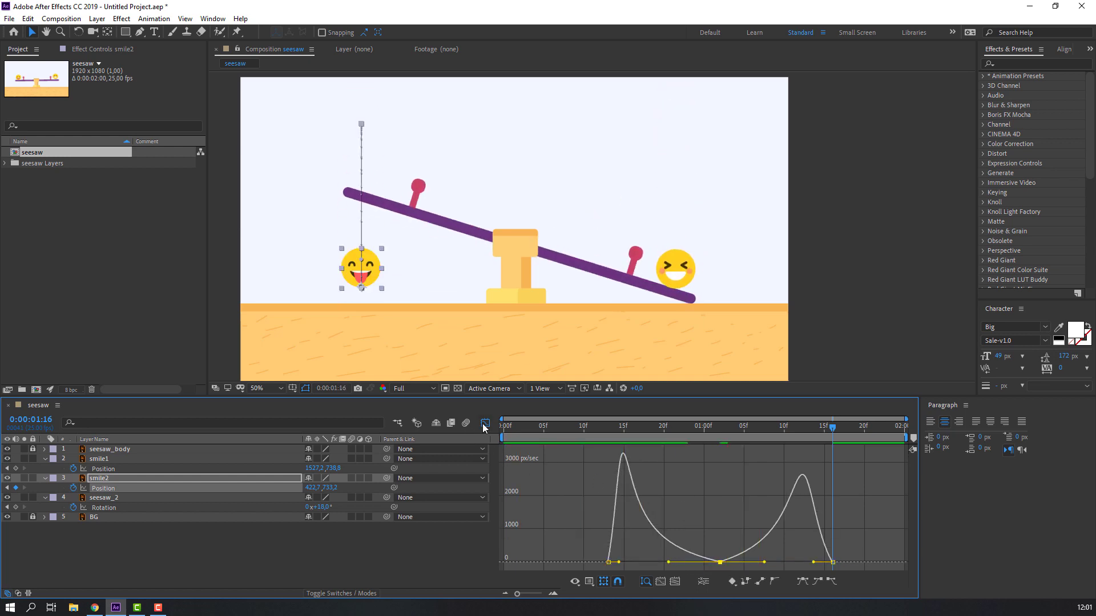
pyautogui.click(485, 424)
pyautogui.click(575, 425)
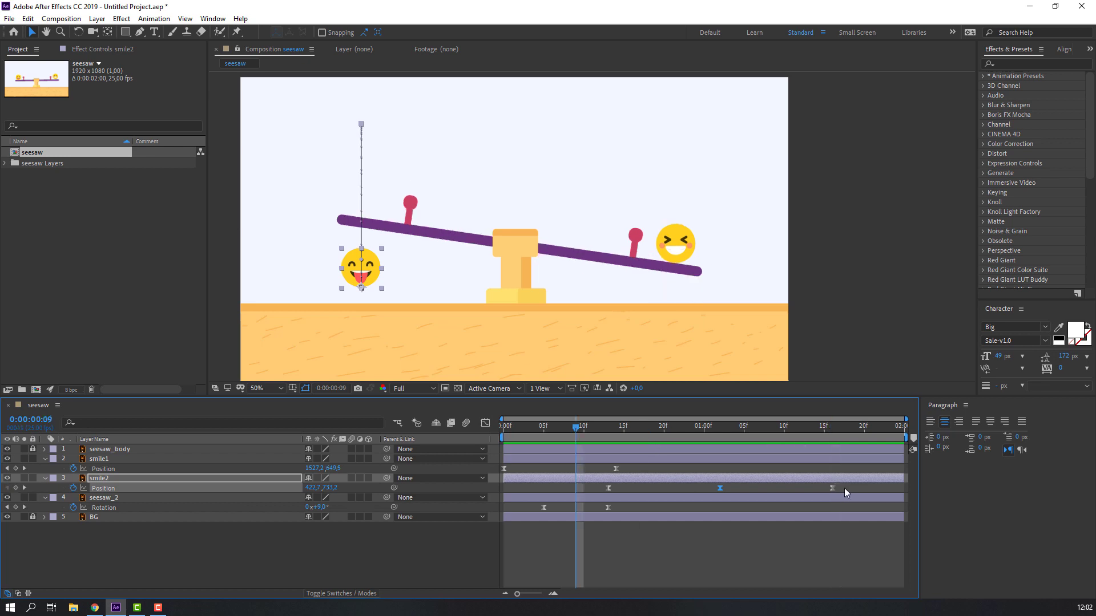
pyautogui.moveTo(844, 488); pyautogui.dragTo(545, 492)
pyautogui.press('space')
pyautogui.moveTo(529, 427); pyautogui.dragTo(559, 432)
pyautogui.moveTo(545, 492); pyautogui.dragTo(545, 492)
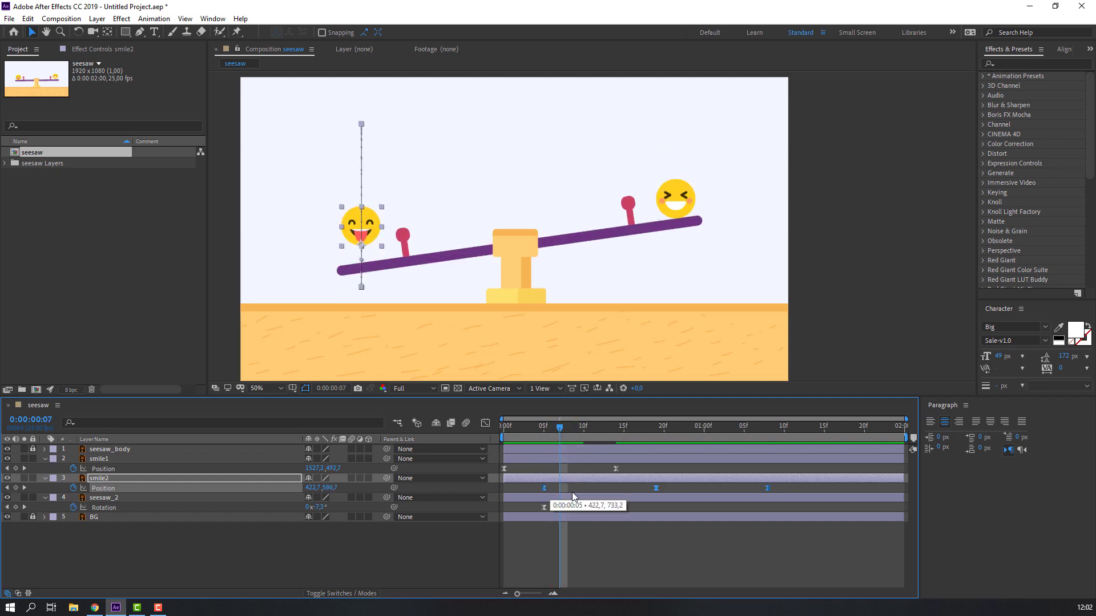
# Recheck the jump's speed curve in the Graph Editor and preview the animation
pyautogui.click(485, 424)
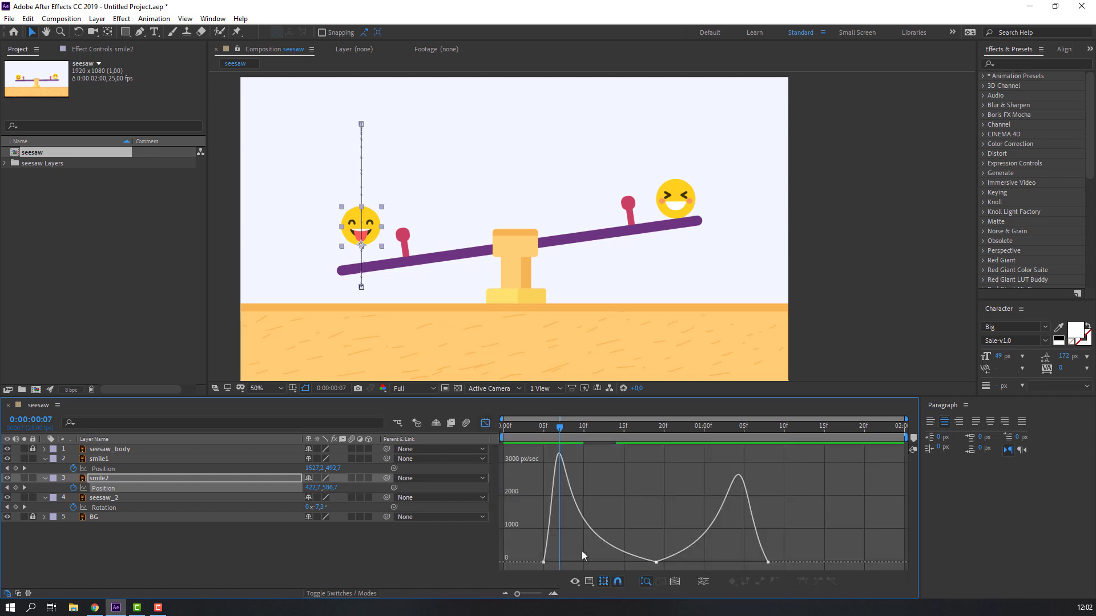
pyautogui.moveTo(528, 567); pyautogui.dragTo(560, 563)
pyautogui.click(588, 563)
pyautogui.press('space')
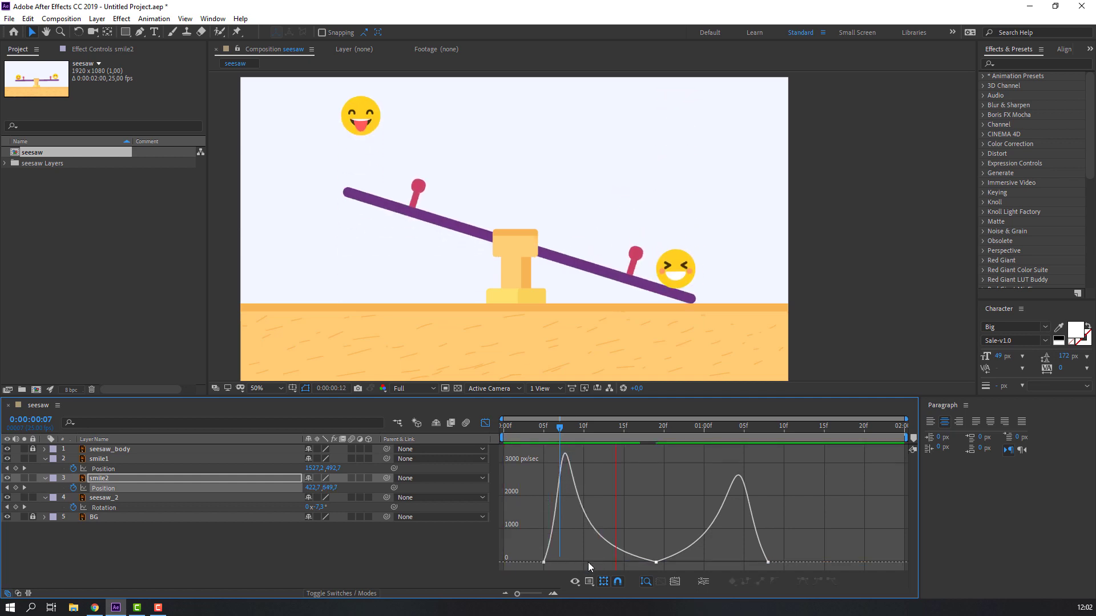
# Key seesaw_2's Rotation at 1:08 and near 1:02, both holding +18°
pyautogui.click(485, 422)
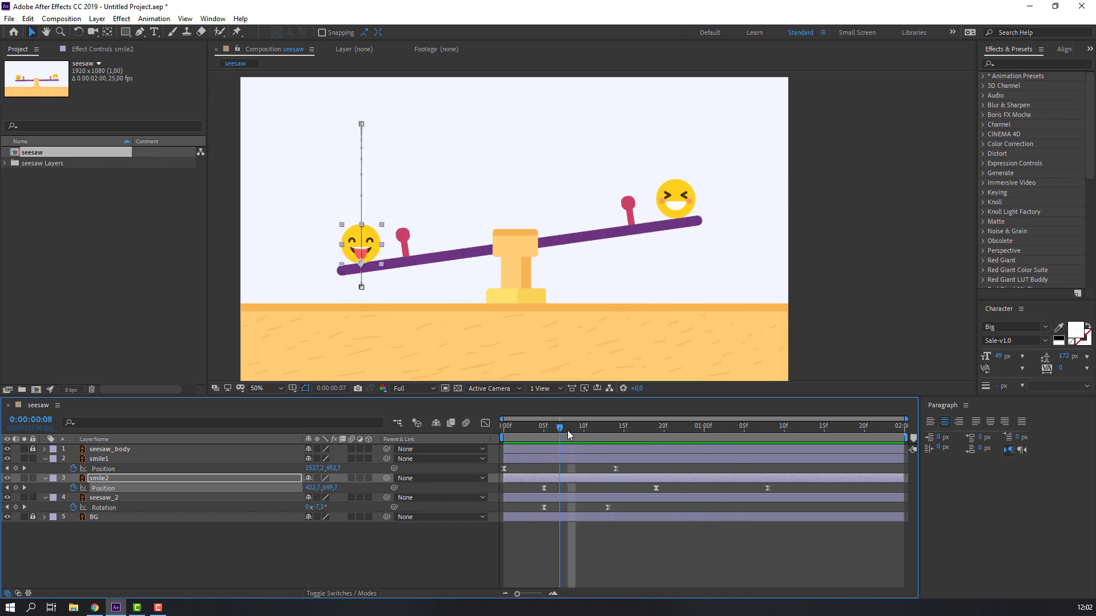
pyautogui.press('space')
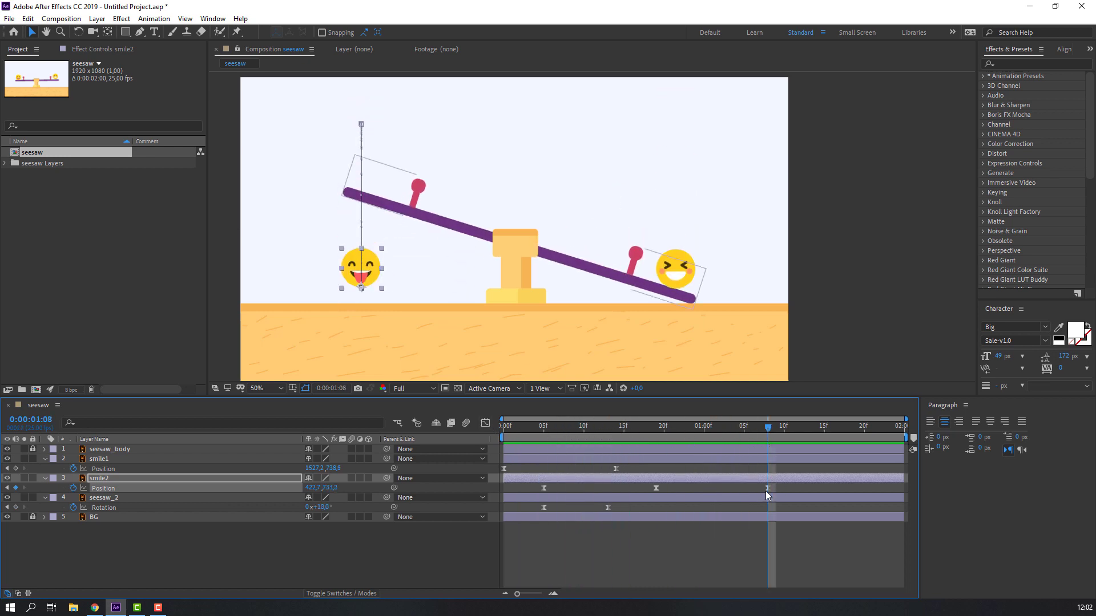
pyautogui.click(16, 508)
pyautogui.moveTo(752, 427); pyautogui.dragTo(717, 433)
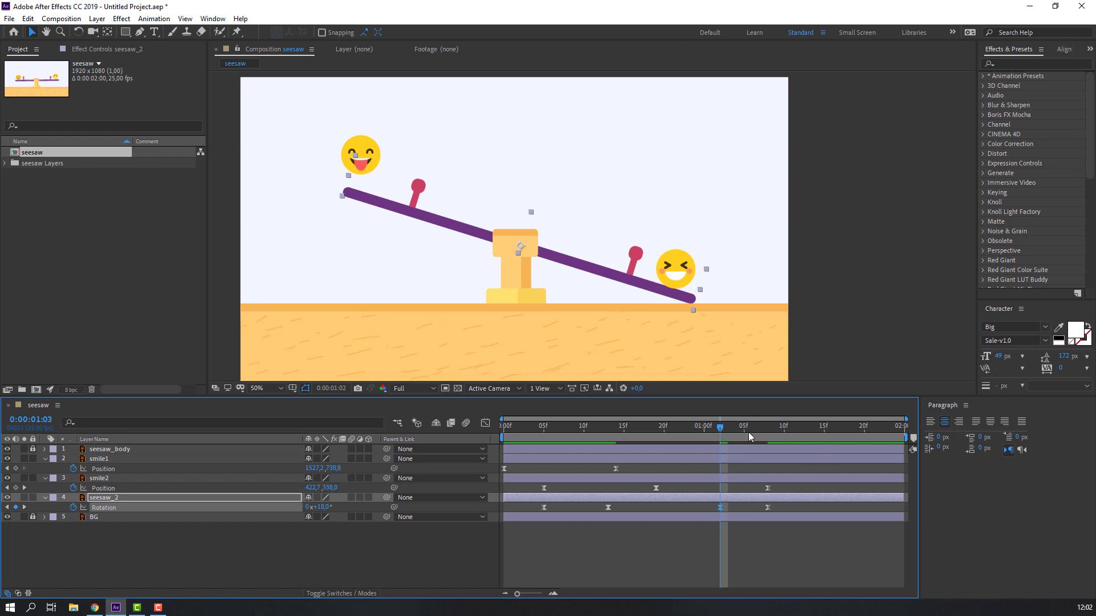
# Set seesaw_2's Rotation to -16° at 1:08 so the plank tips back
pyautogui.moveTo(734, 430); pyautogui.dragTo(765, 433)
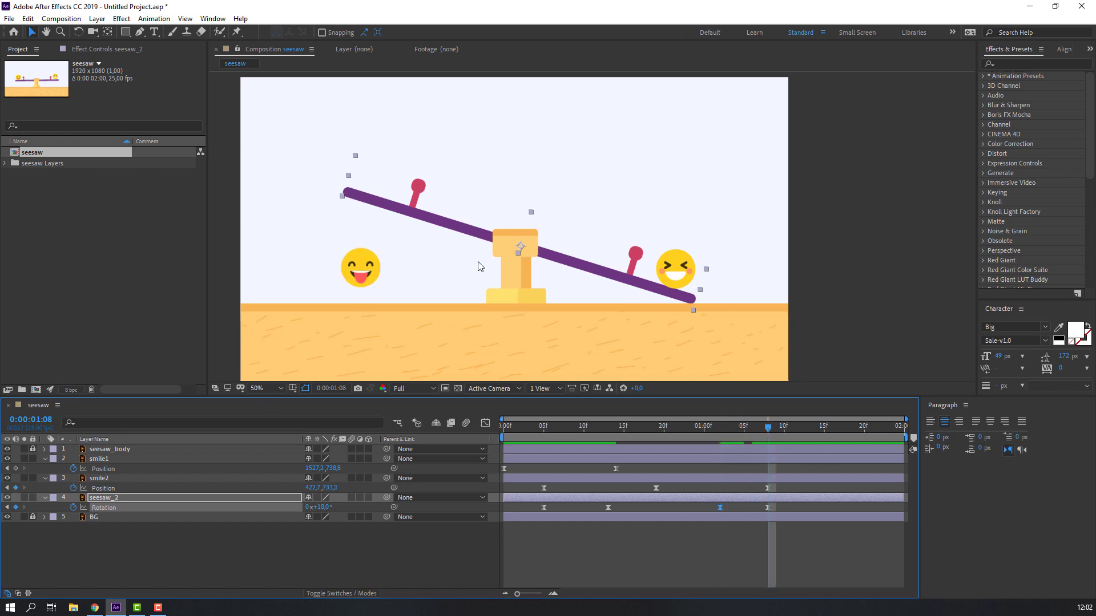
pyautogui.click(323, 507)
pyautogui.write('-16')
pyautogui.press('Return')
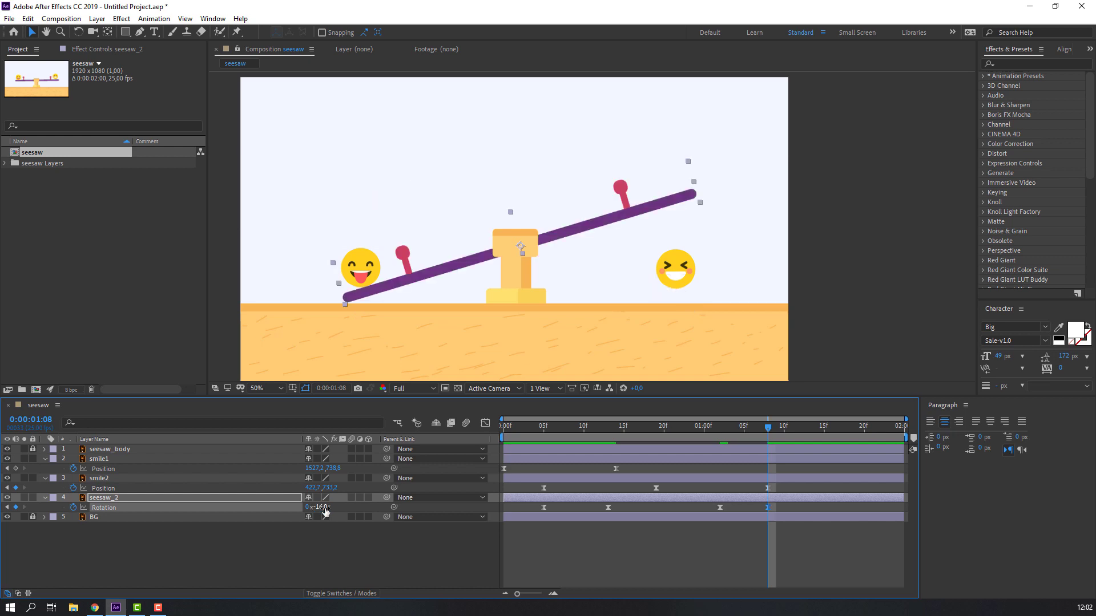
pyautogui.moveTo(744, 429)
pyautogui.mouseDown()
pyautogui.moveTo(698, 434)
pyautogui.moveTo(745, 438)
pyautogui.mouseUp()
# Ease the seesaw's last two Rotation keyframes in the Graph Editor, dipping speed to about -300°/sec
pyautogui.moveTo(780, 503); pyautogui.dragTo(700, 526)
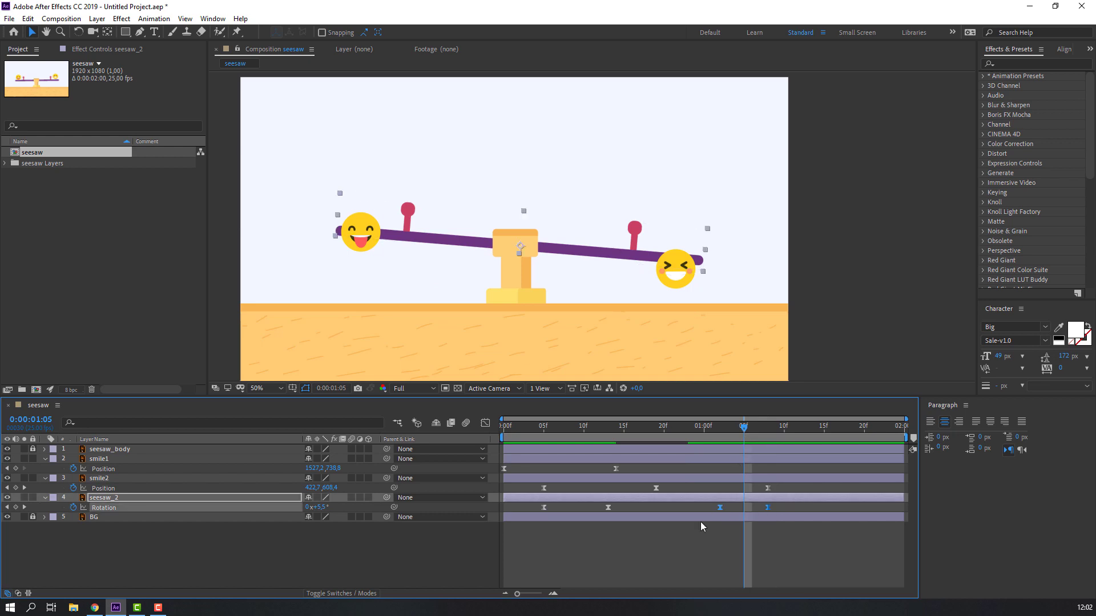
pyautogui.click(486, 423)
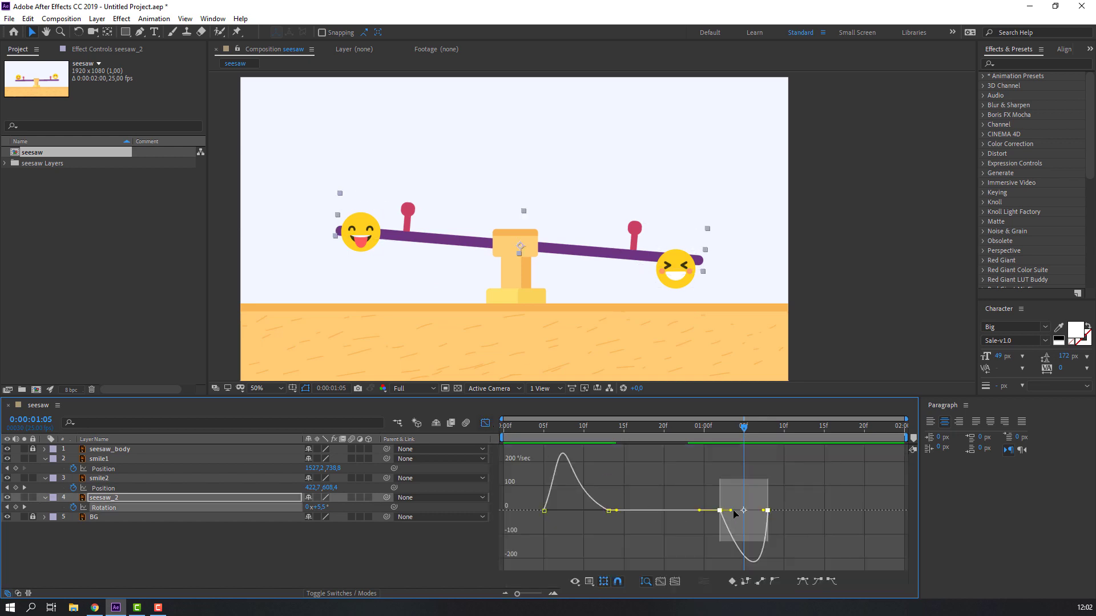
pyautogui.moveTo(734, 514)
pyautogui.mouseDown()
pyautogui.moveTo(765, 512)
pyautogui.moveTo(752, 511)
pyautogui.mouseUp()
pyautogui.press('space')
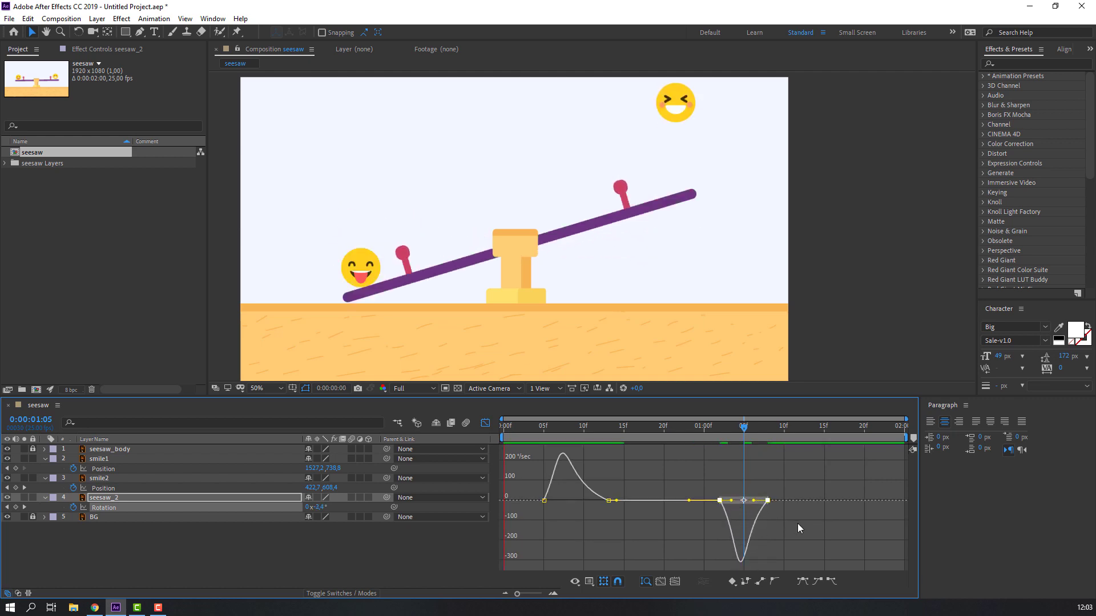
pyautogui.click(485, 423)
pyautogui.moveTo(690, 426); pyautogui.dragTo(752, 439)
pyautogui.click(661, 271)
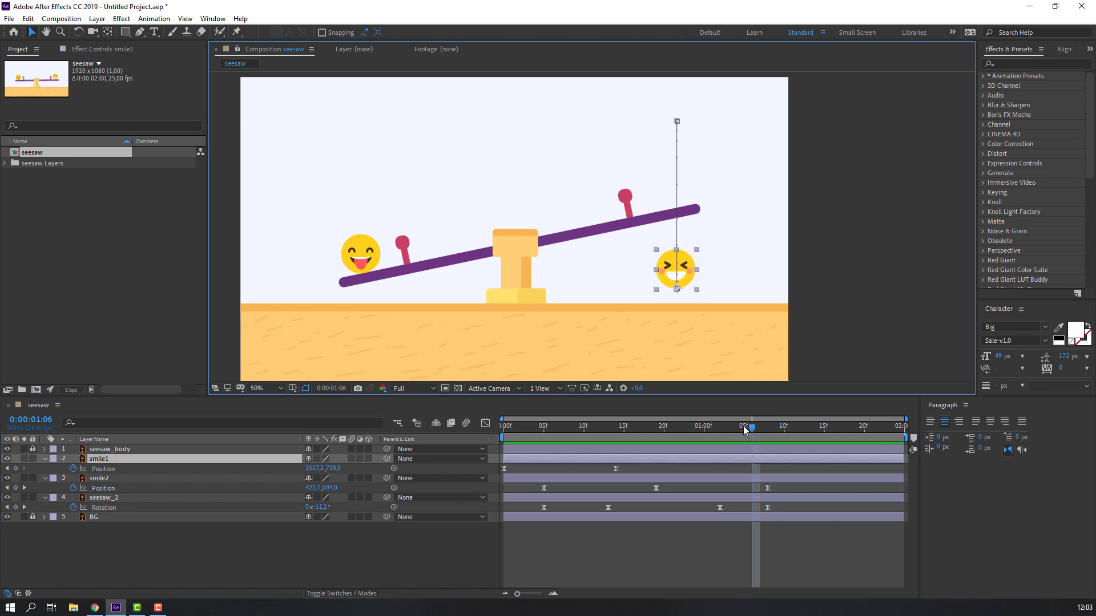
# Add a Position keyframe for smile1 at 1:02 and preview the motion from there
pyautogui.moveTo(744, 426); pyautogui.dragTo(717, 430)
pyautogui.click(719, 508)
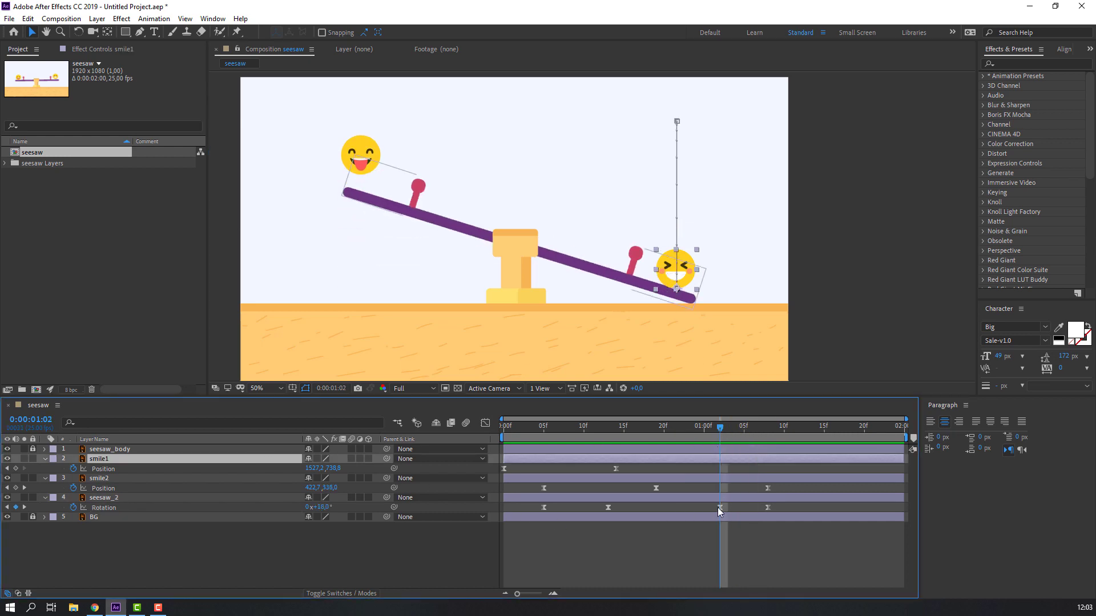
pyautogui.click(16, 469)
pyautogui.moveTo(723, 433)
pyautogui.mouseDown()
pyautogui.moveTo(785, 432)
pyautogui.moveTo(706, 432)
pyautogui.moveTo(720, 437)
pyautogui.mouseUp()
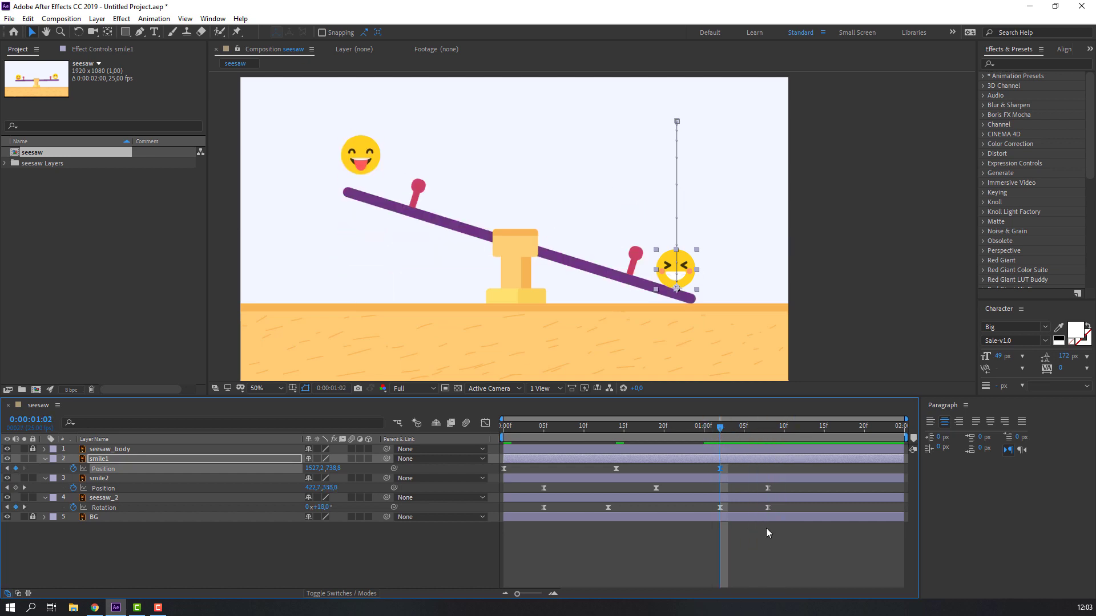
pyautogui.press('space')
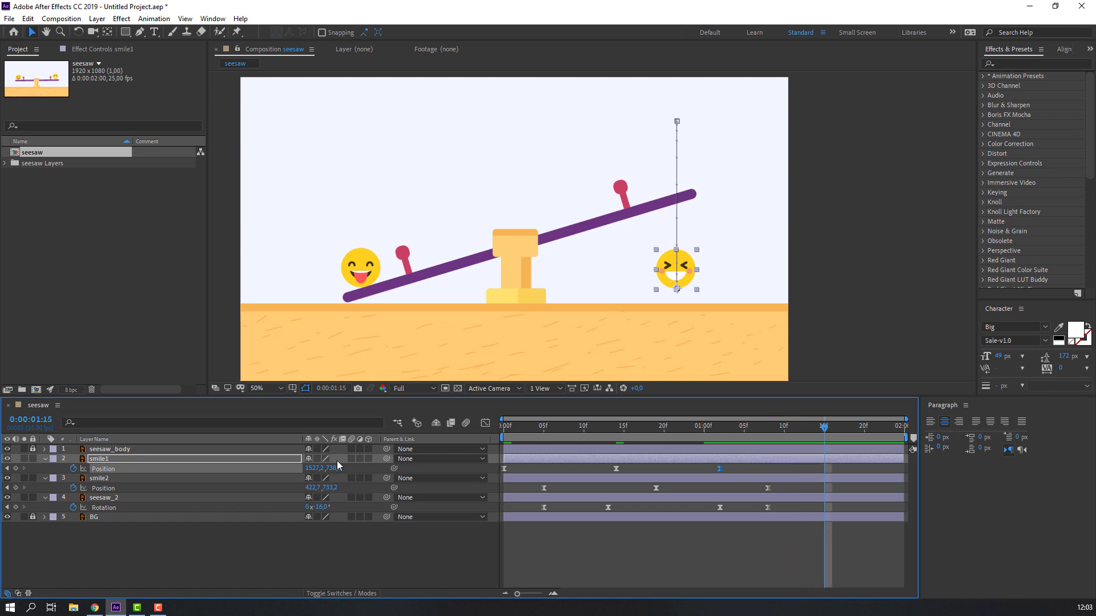
# Paste smile1's first Position key to end it at 1527.2, 152.8 by 1:15
pyautogui.moveTo(527, 471); pyautogui.dragTo(491, 486)
pyautogui.hotkey('ctrl', 'v')
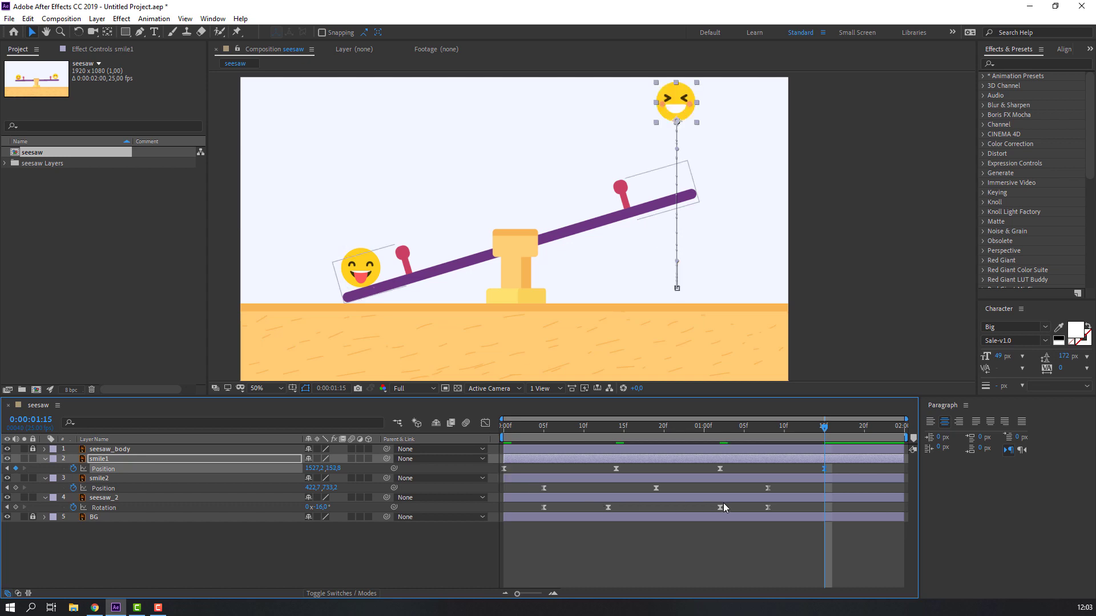
pyautogui.click(722, 549)
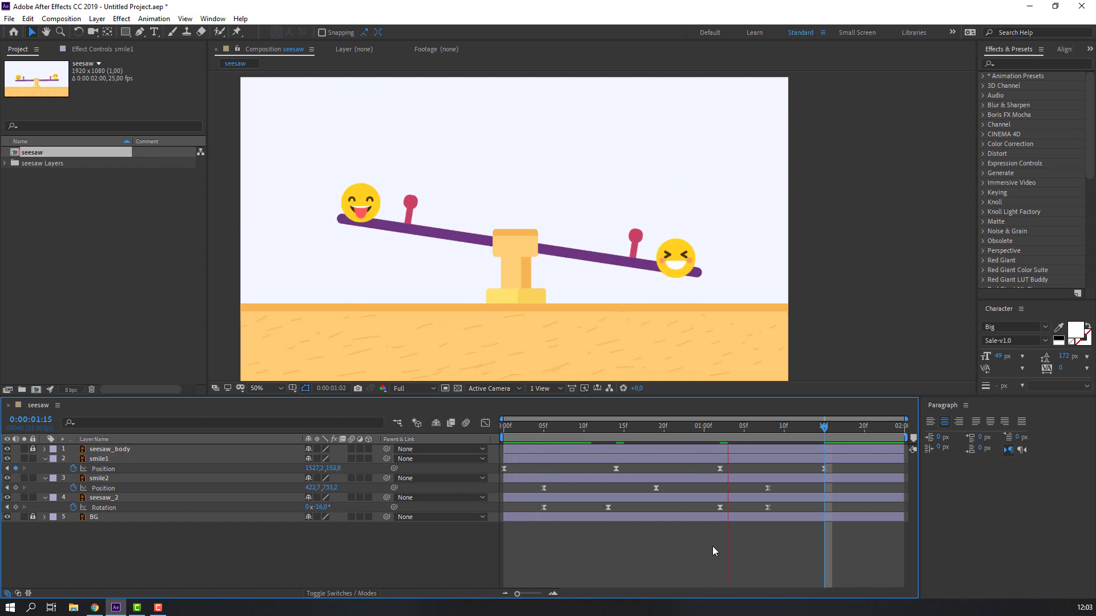
pyautogui.press('space')
pyautogui.click(720, 469)
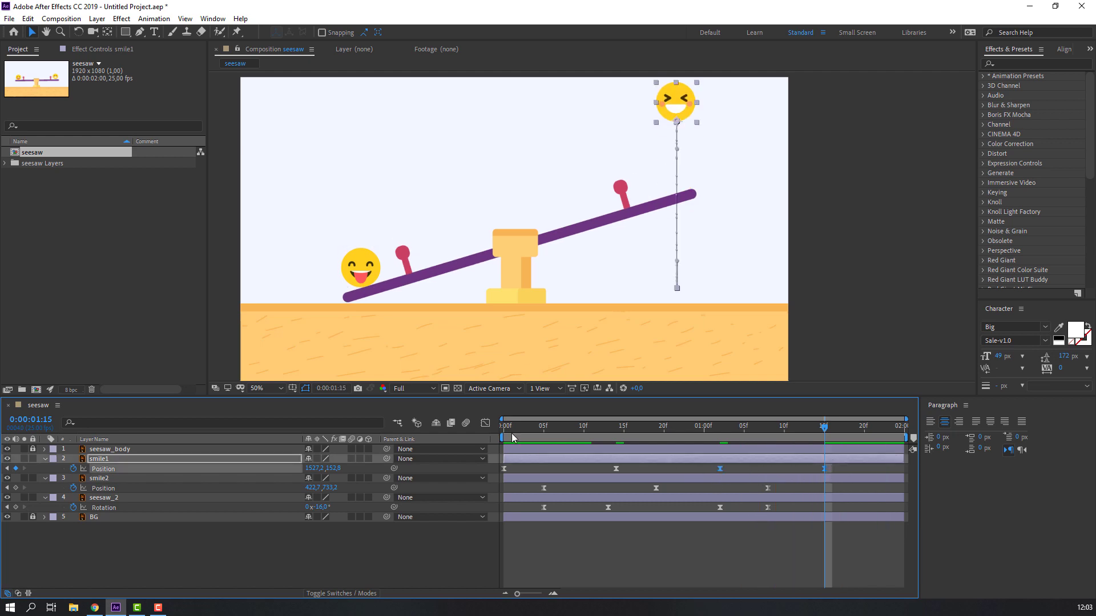
pyautogui.click(485, 424)
# Drag the 1:15 key's influence handle so smile1's rise peaks above 3000 px/sec
pyautogui.moveTo(625, 545)
pyautogui.mouseDown()
pyautogui.moveTo(745, 552)
pyautogui.moveTo(735, 573)
pyautogui.mouseUp()
pyautogui.moveTo(820, 432); pyautogui.dragTo(744, 432)
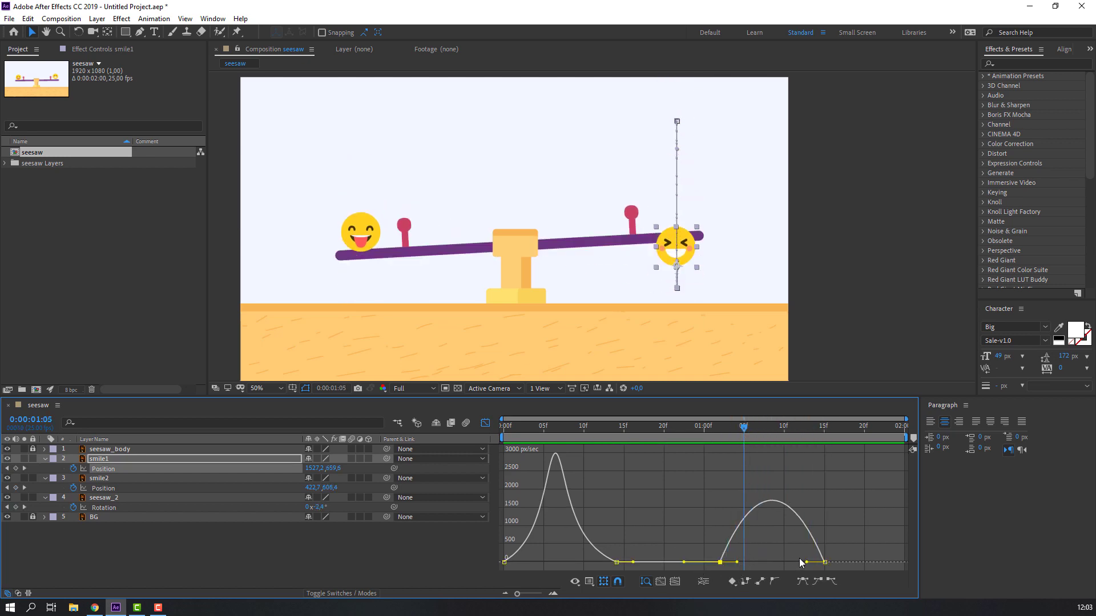
pyautogui.moveTo(806, 562); pyautogui.dragTo(738, 564)
pyautogui.press('space')
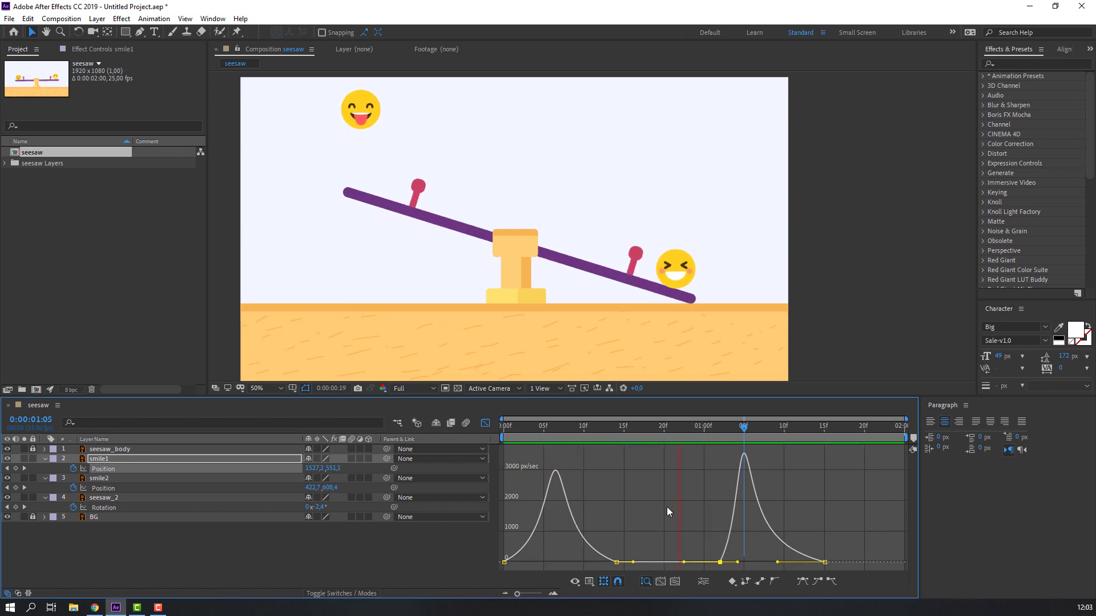
pyautogui.press('space')
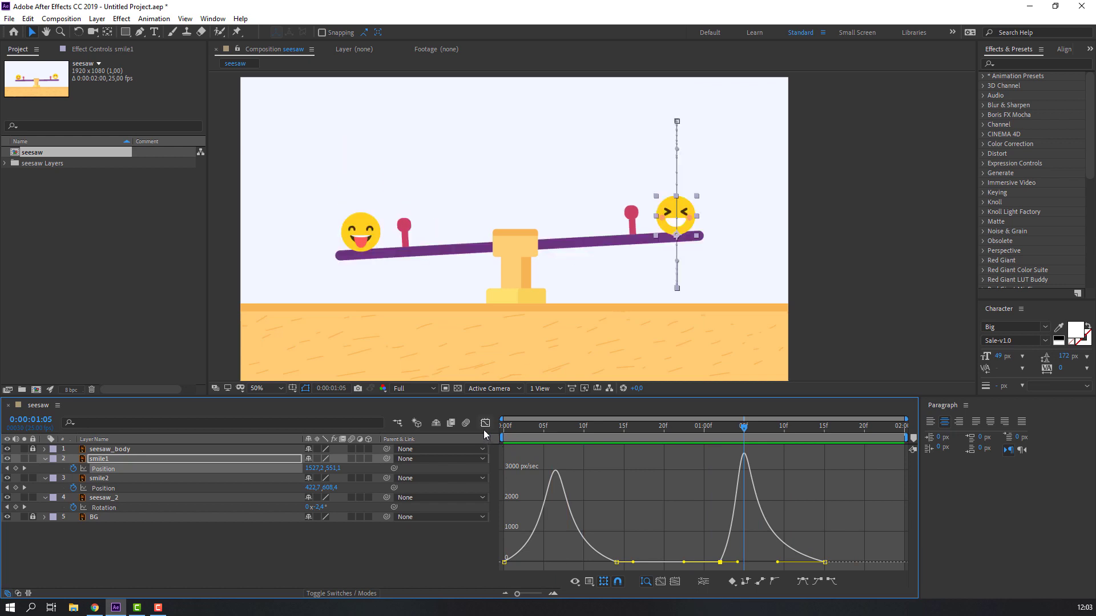
# Set the work area end to 1:15 with N
pyautogui.click(485, 424)
pyautogui.moveTo(742, 425); pyautogui.dragTo(822, 435)
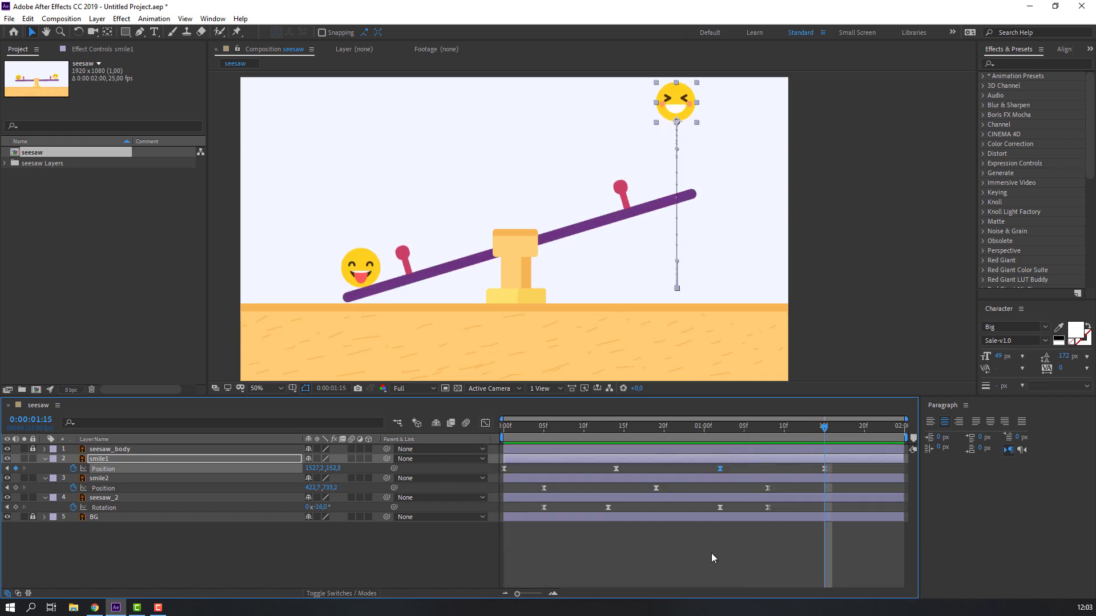
pyautogui.press('n')
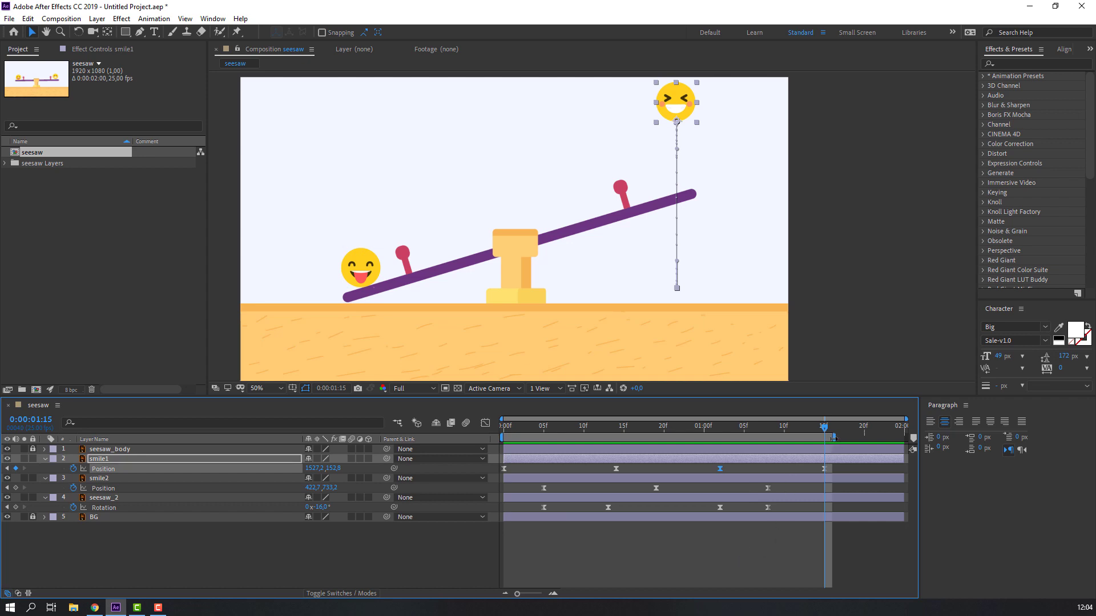
# Trim the composition to the work area, making it 1:15 long, and preview it
pyautogui.rightClick(793, 437)
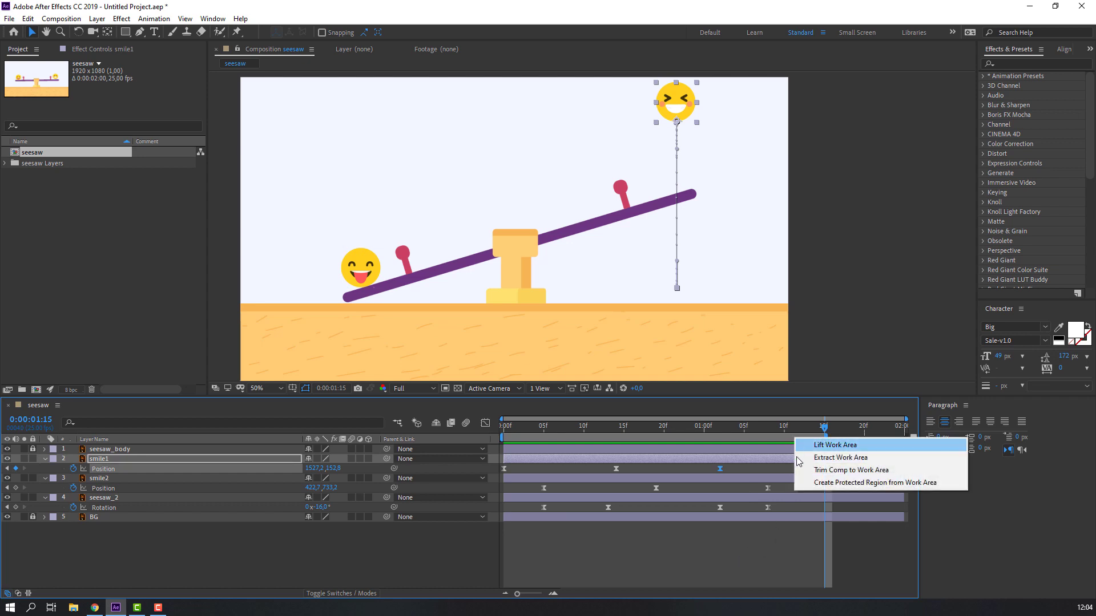
pyautogui.click(861, 471)
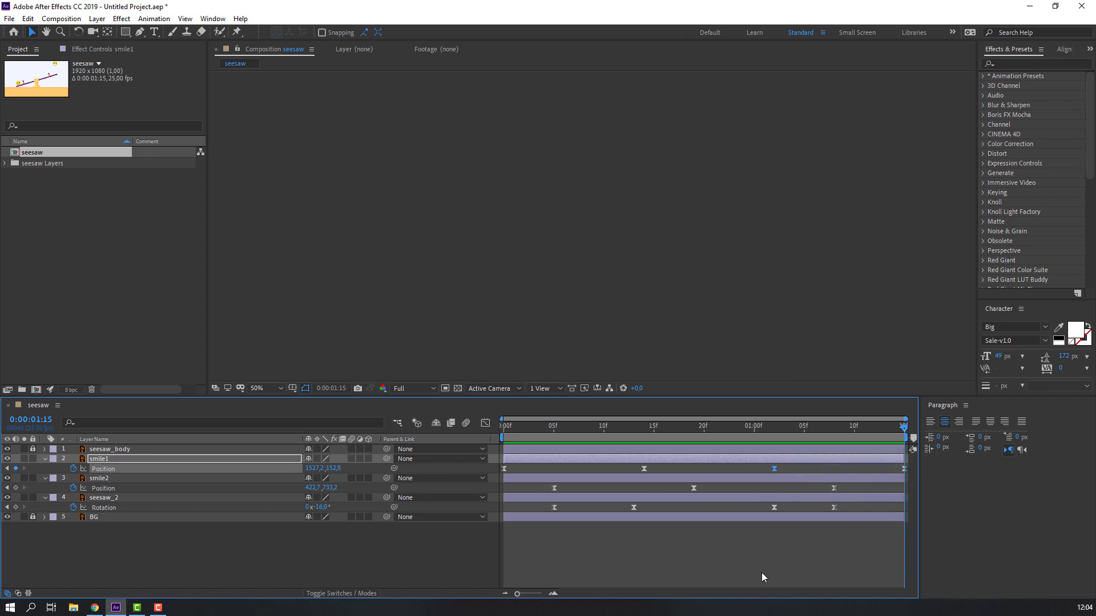
pyautogui.press('space')
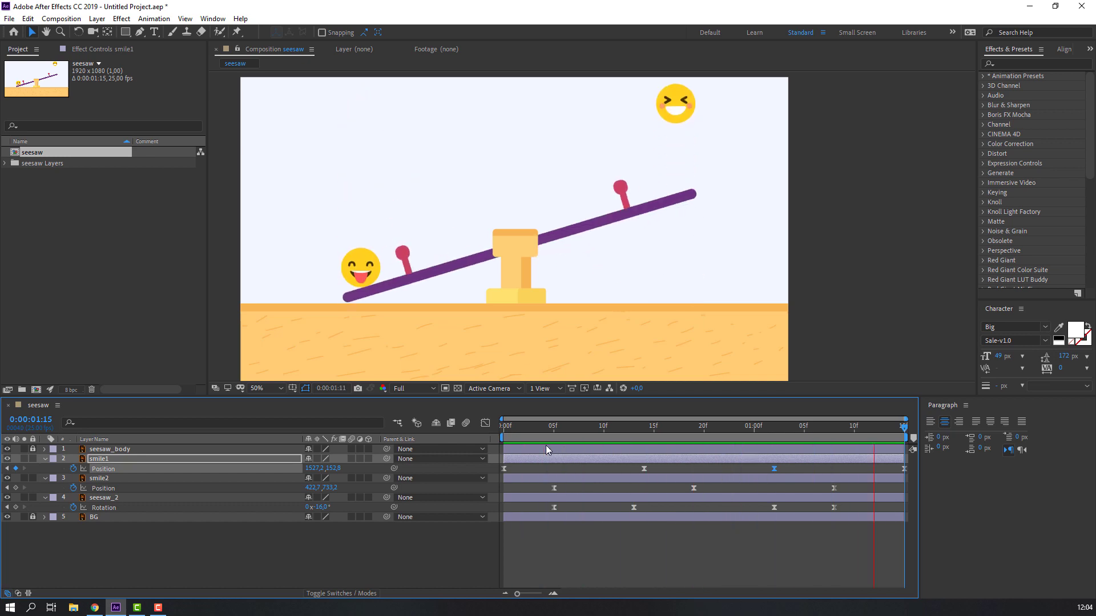
pyautogui.press('space')
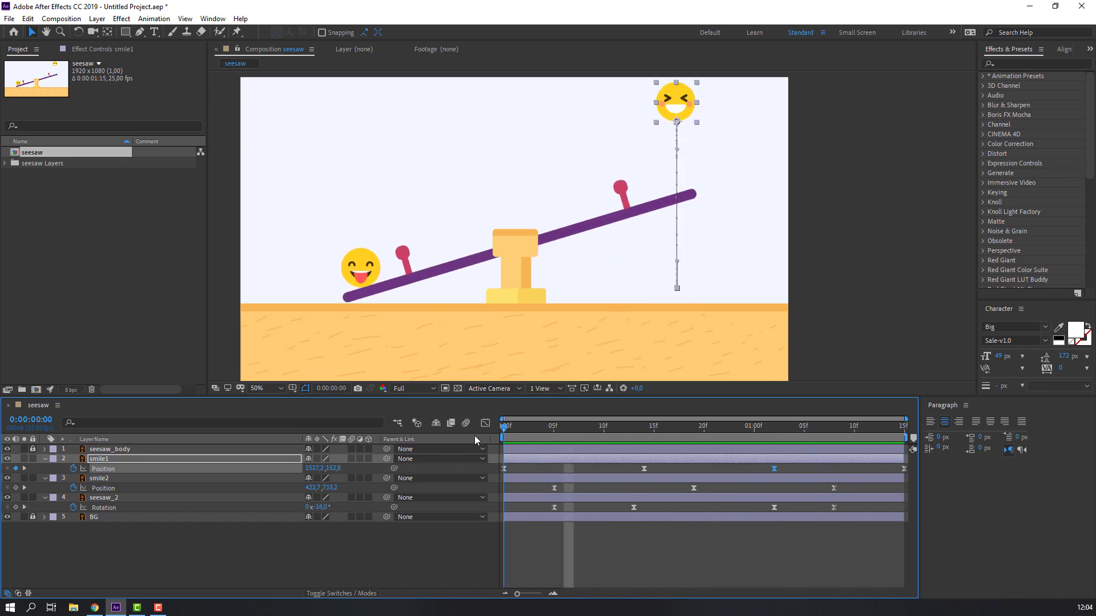
# Reveal smile2's Scale and set its first Scale keyframe at 05f
pyautogui.press('Home')
pyautogui.click(364, 270)
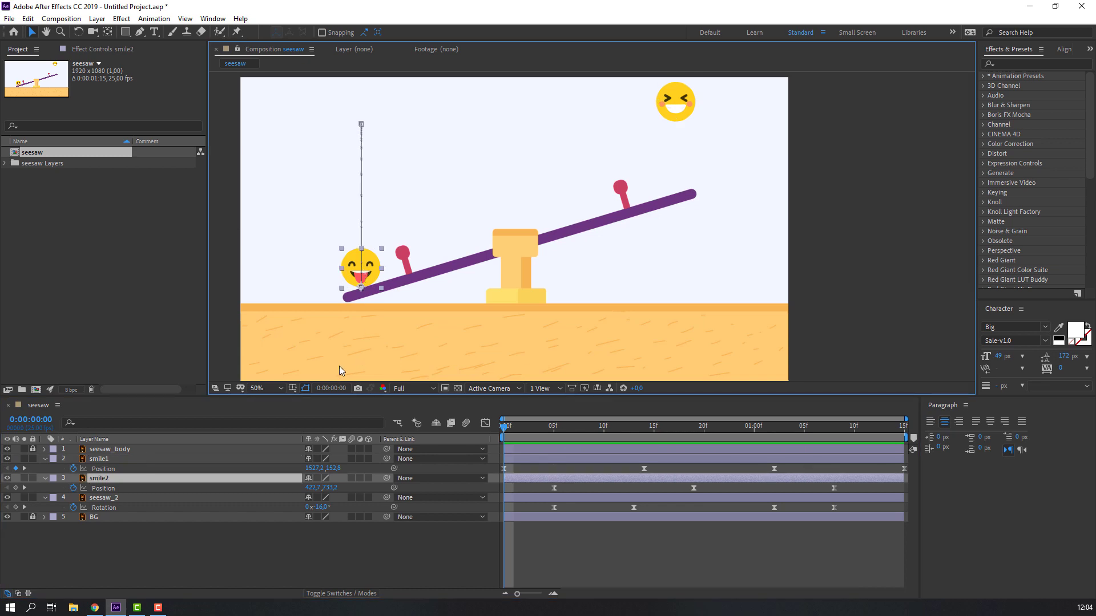
pyautogui.click(112, 481)
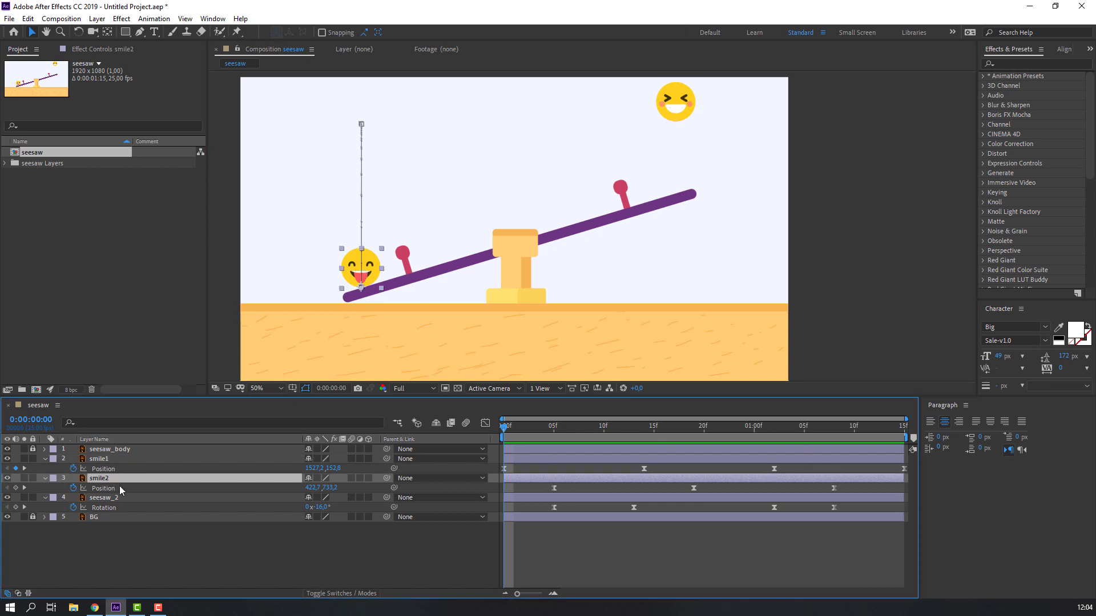
pyautogui.hotkey('shift', 's')
pyautogui.press('space')
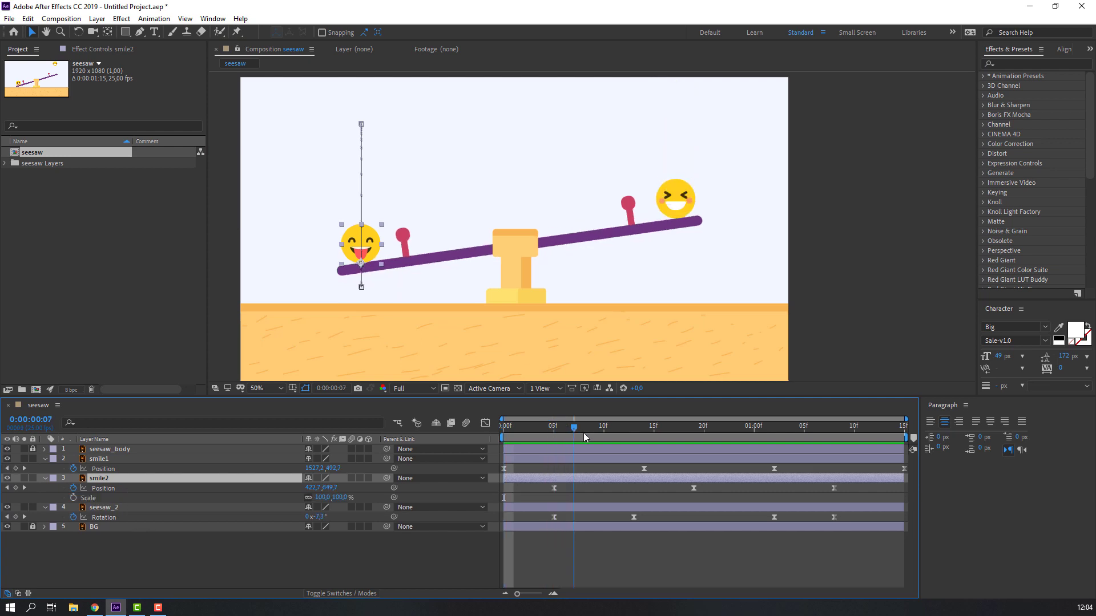
pyautogui.press('space')
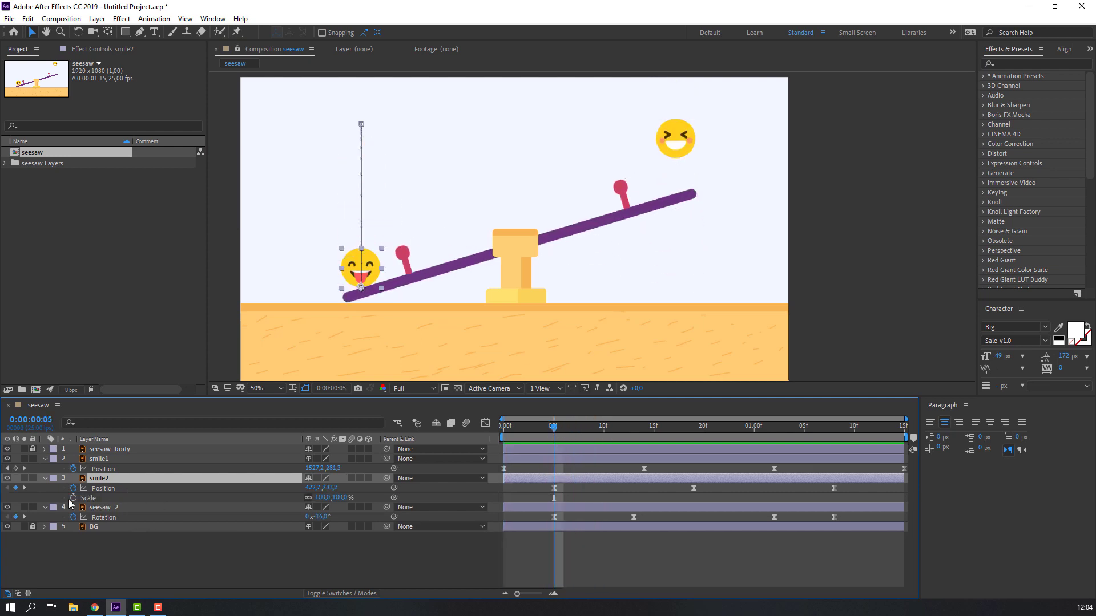
pyautogui.click(73, 498)
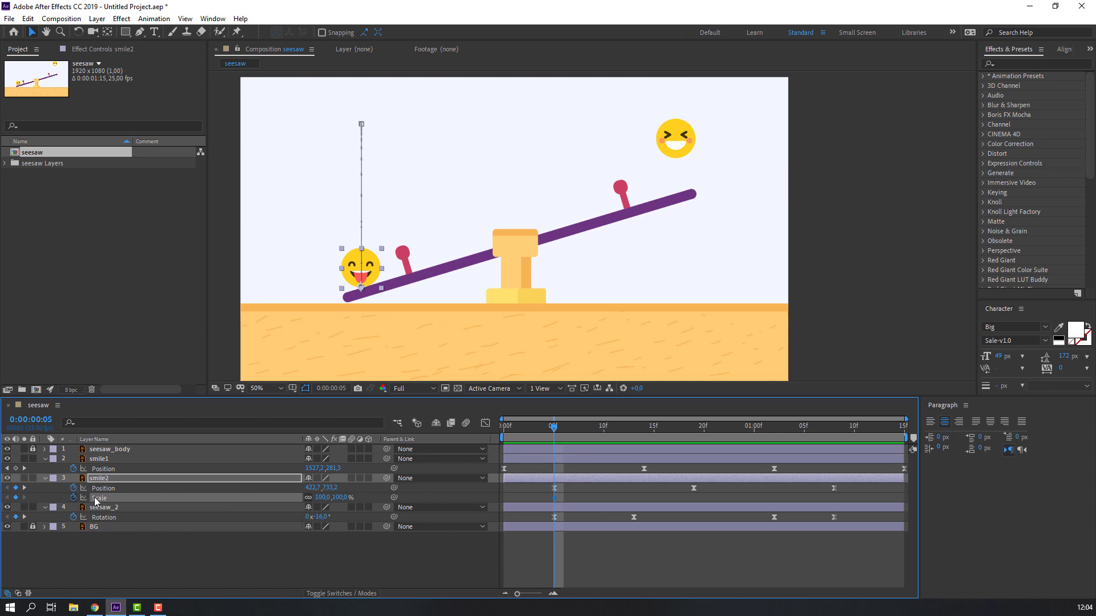
# Stretch smile2 to 100×130% at 09f and return it to 100% at 13f
pyautogui.moveTo(563, 427); pyautogui.dragTo(598, 427)
pyautogui.click(306, 502)
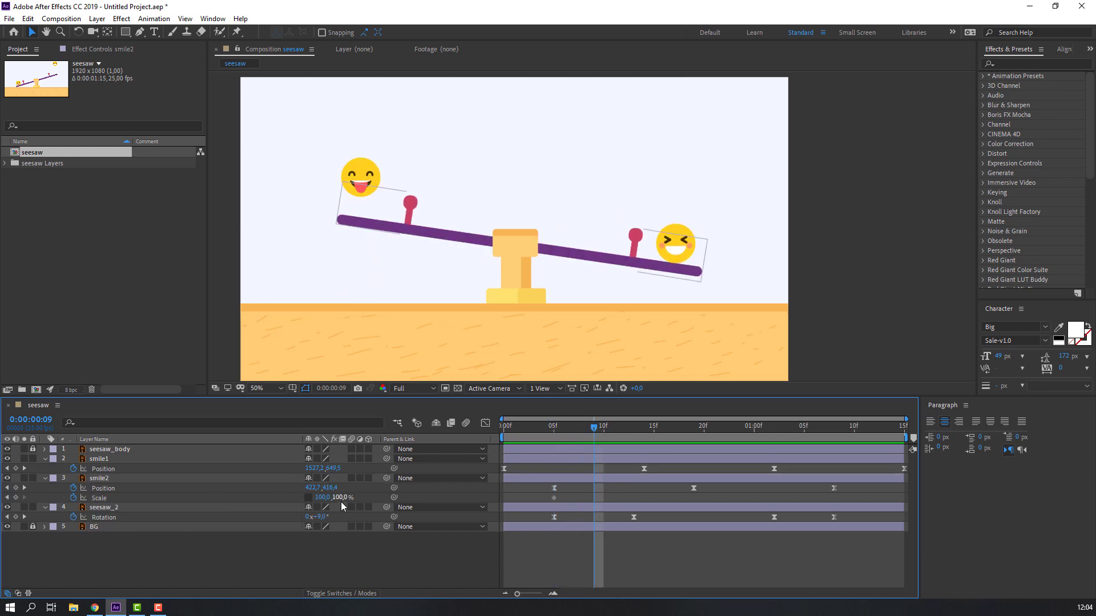
pyautogui.moveTo(340, 498); pyautogui.dragTo(352, 497)
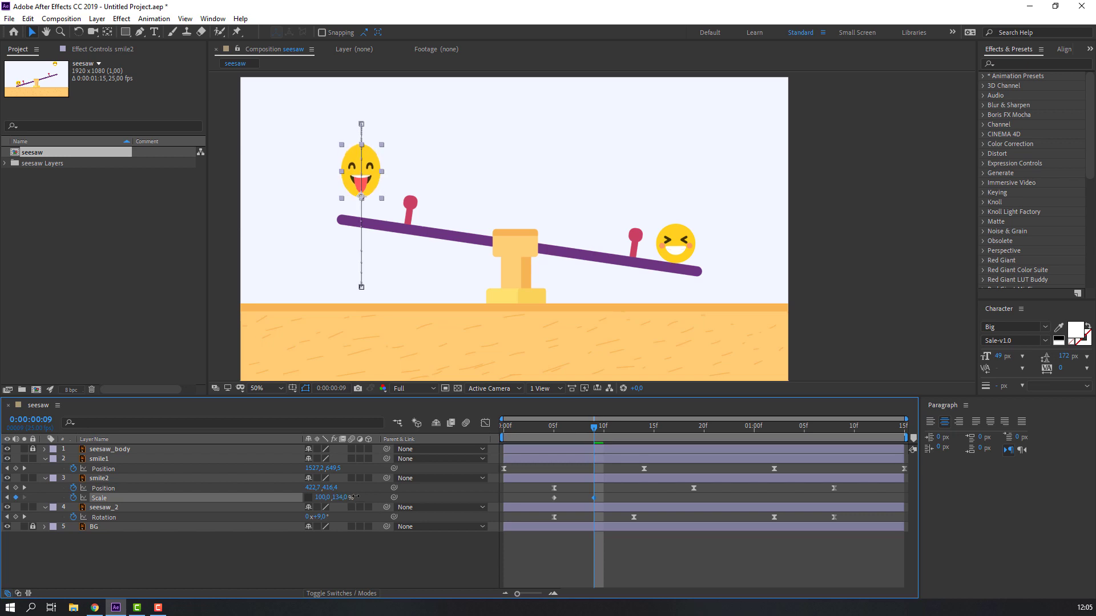
pyautogui.moveTo(547, 426); pyautogui.dragTo(633, 426)
pyautogui.click(340, 498)
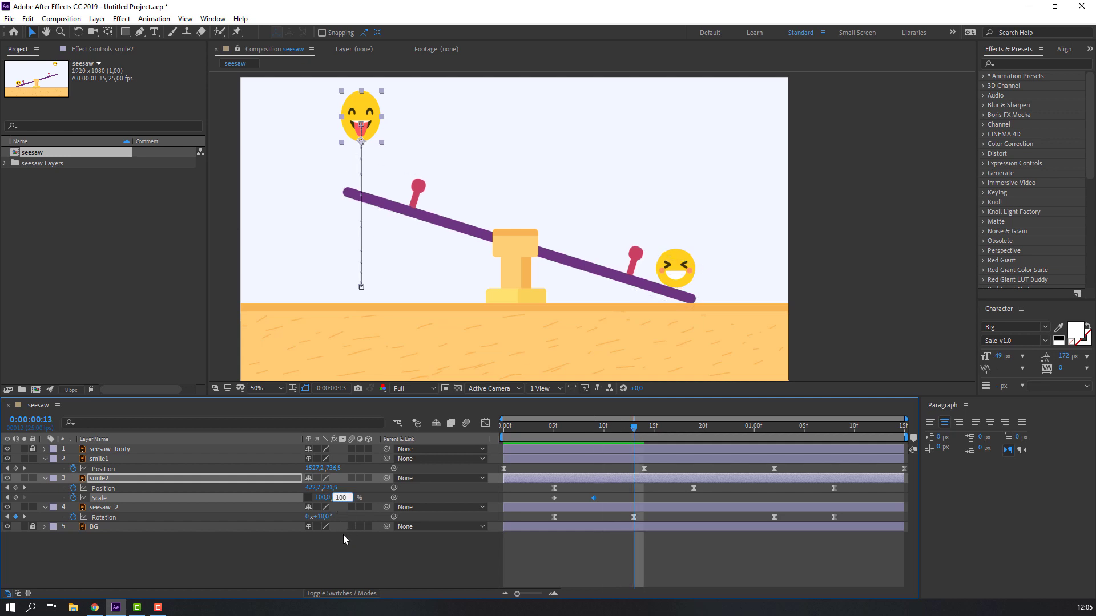
pyautogui.press('Return')
# Apply Easy Ease to smile2's Scale keyframes and preview the stretch
pyautogui.press('space')
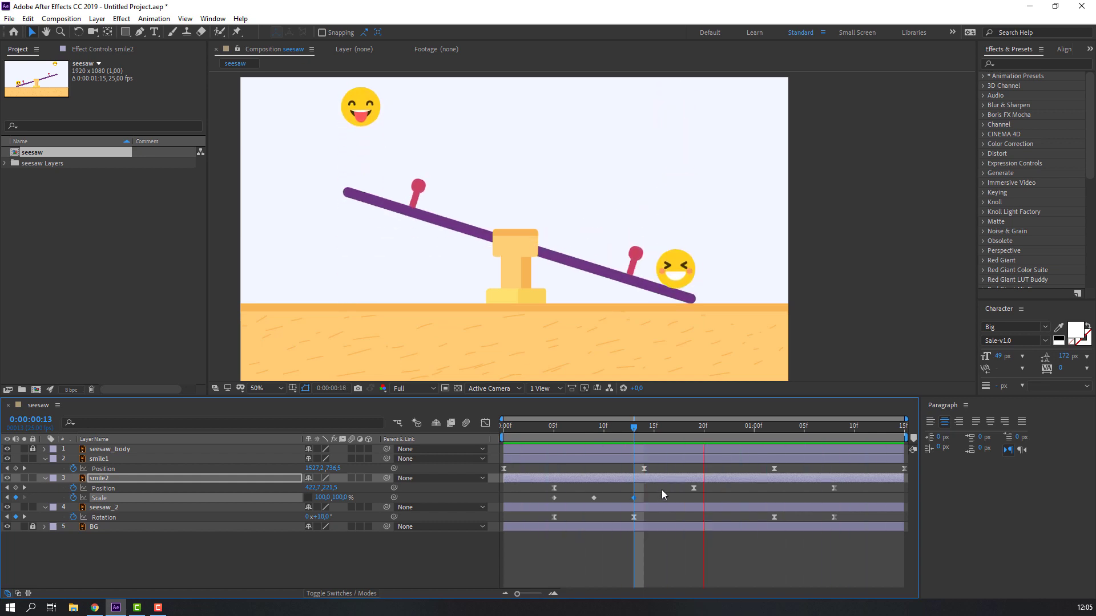
pyautogui.click(635, 498)
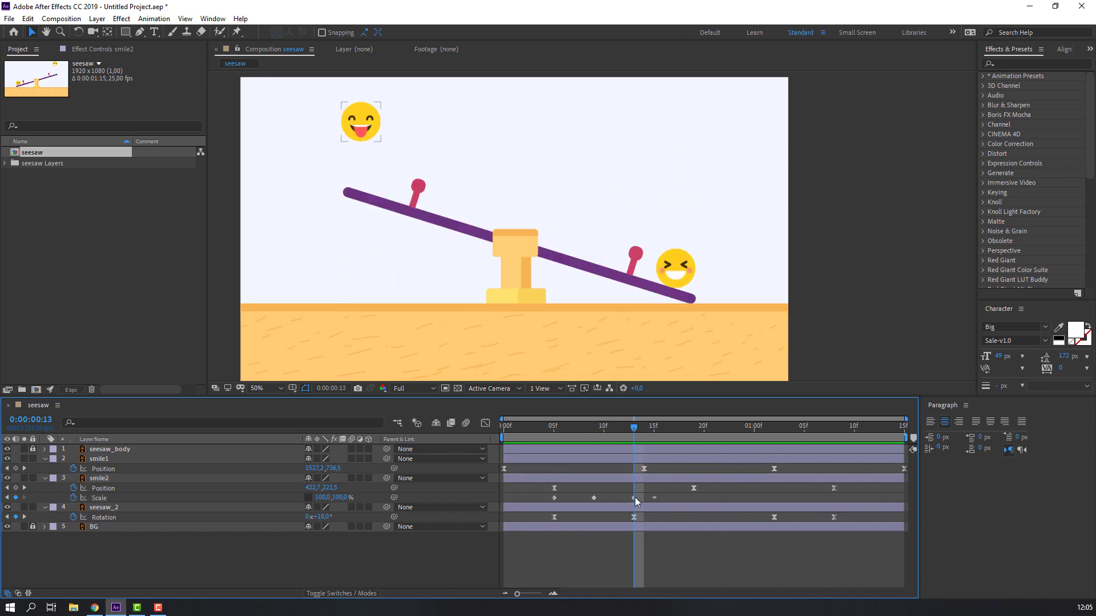
pyautogui.rightClick(553, 498)
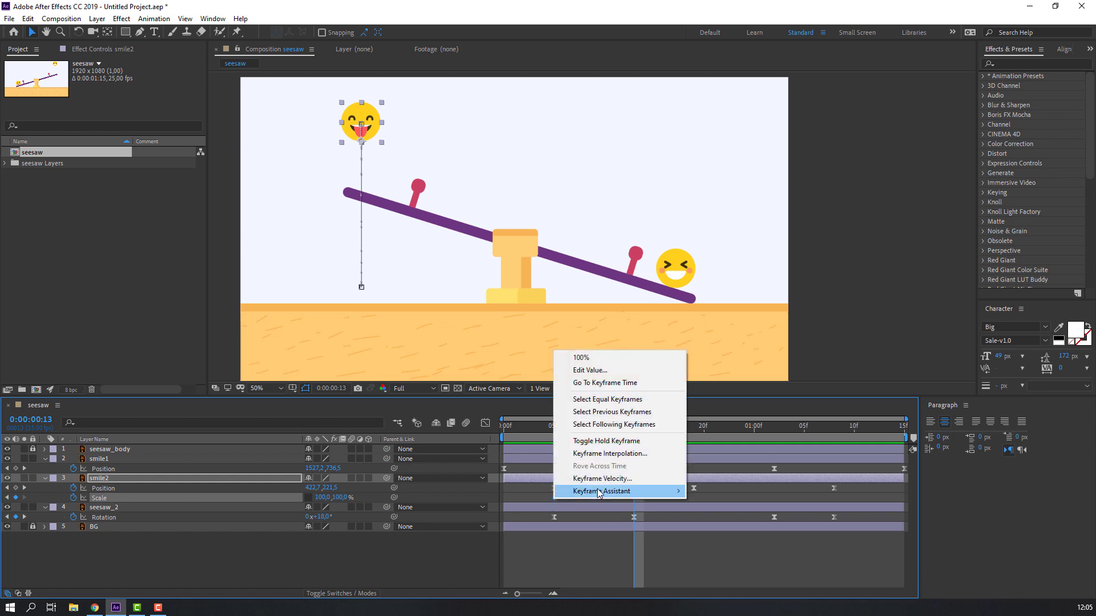
pyautogui.moveTo(657, 491)
pyautogui.click(716, 528)
pyautogui.press('space')
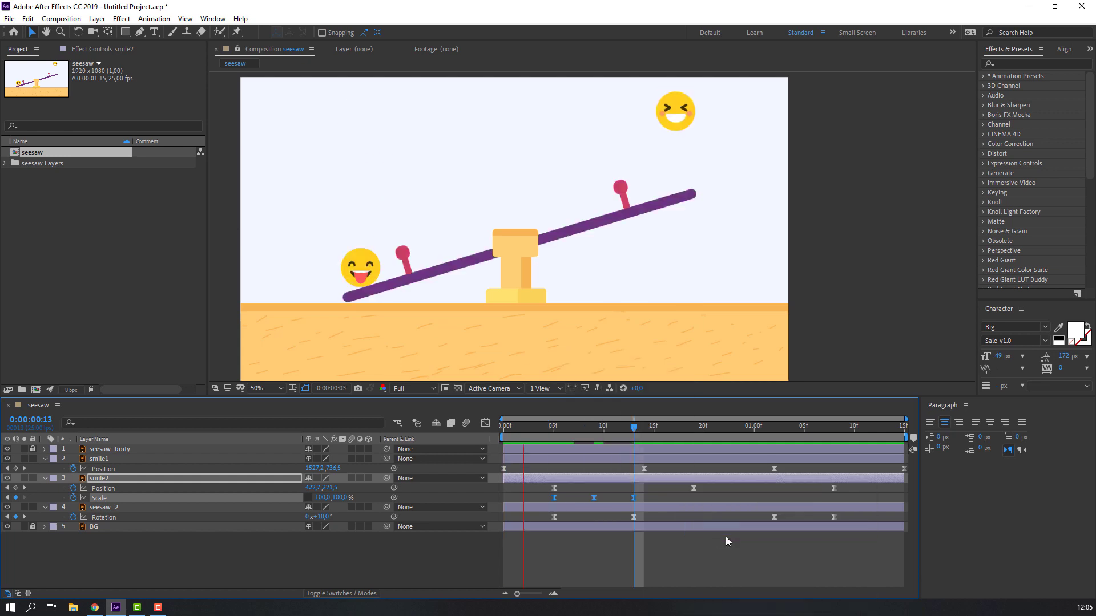
# Key smile2's Scale at 19f and stretch it to 100×136% at 1:01
pyautogui.click(23, 488)
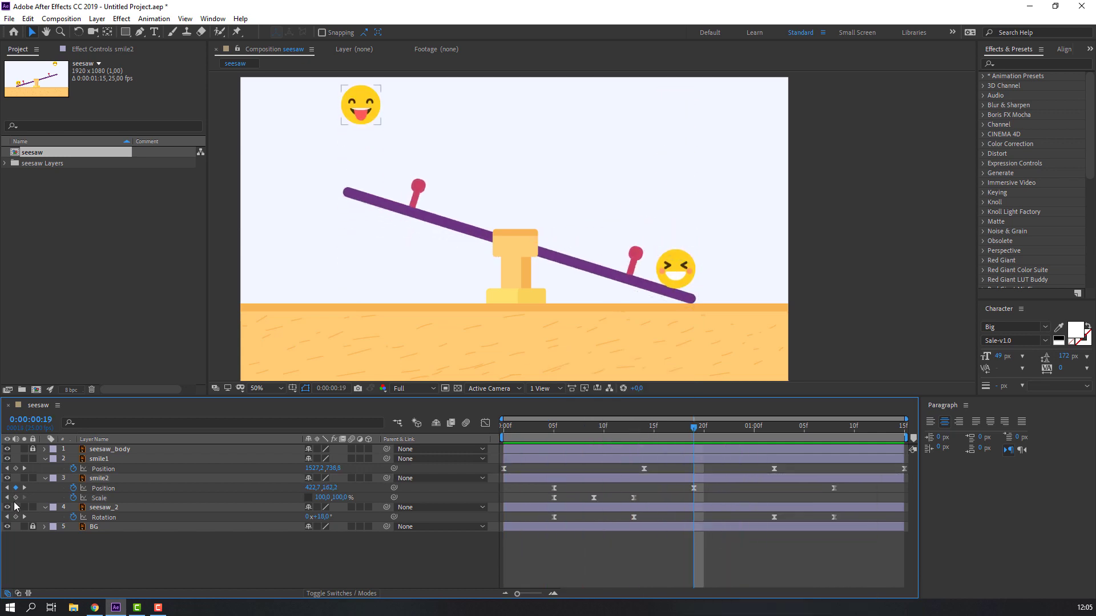
pyautogui.click(15, 498)
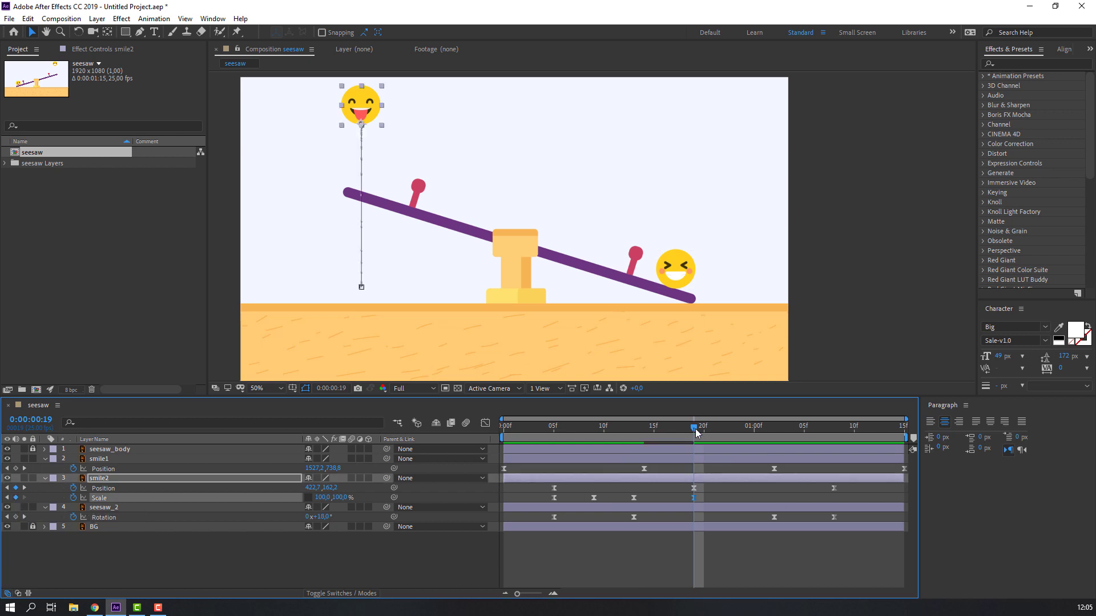
pyautogui.moveTo(706, 426); pyautogui.dragTo(763, 428)
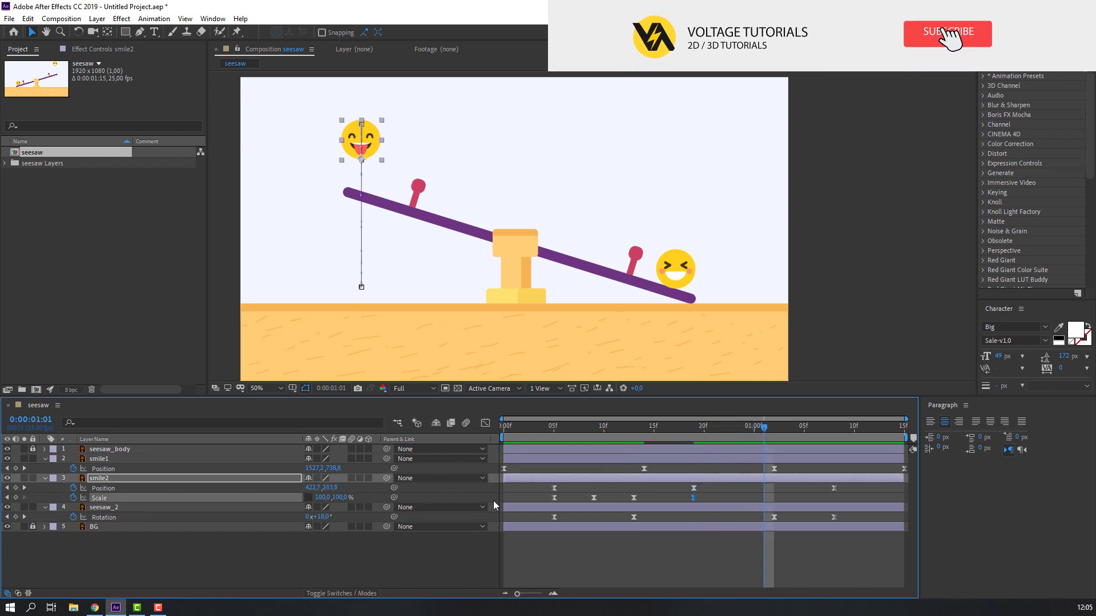
pyautogui.click(310, 555)
pyautogui.moveTo(338, 498); pyautogui.dragTo(850, 466)
# Return smile2's Scale Y to 100 and shift that keyframe to about 1:05
pyautogui.moveTo(693, 428); pyautogui.dragTo(783, 432)
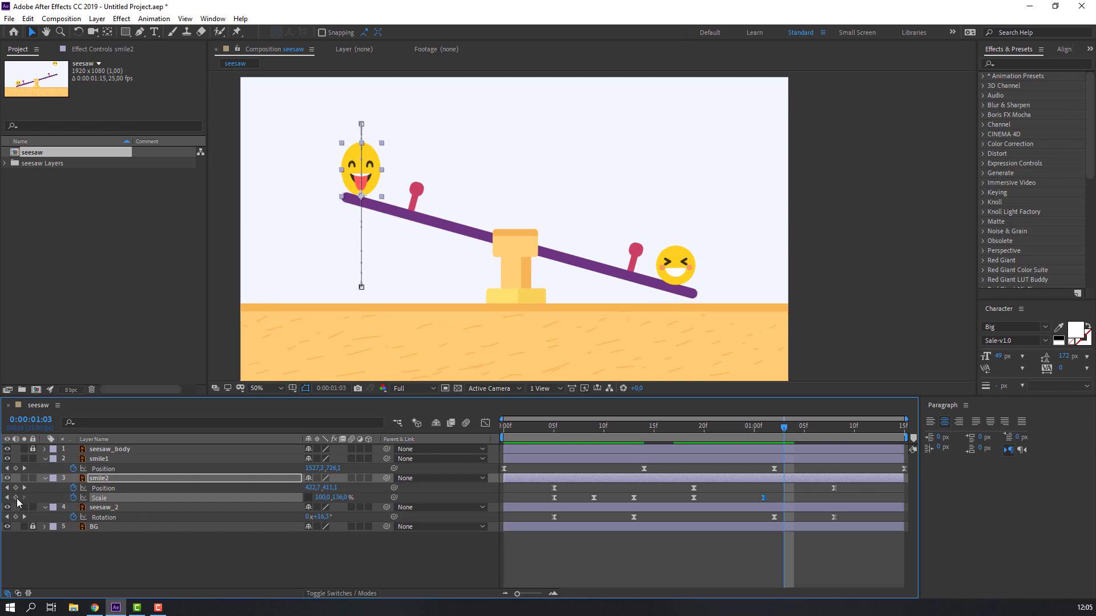
pyautogui.click(338, 498)
pyautogui.write('100')
pyautogui.press('Return')
pyautogui.moveTo(701, 425); pyautogui.dragTo(754, 429)
pyautogui.press('space')
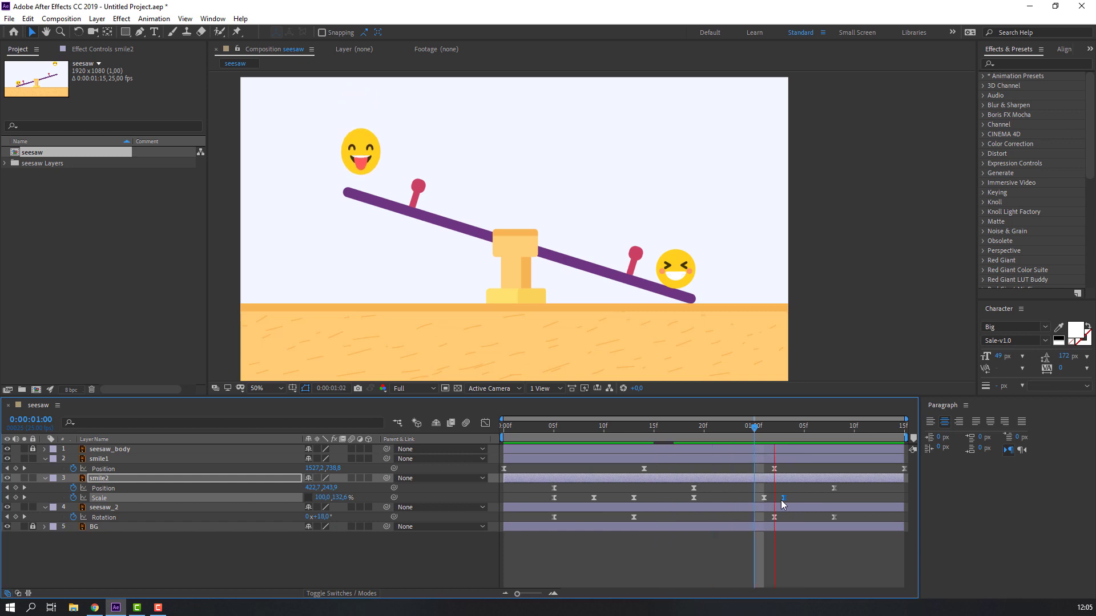
pyautogui.moveTo(783, 497); pyautogui.dragTo(803, 498)
pyautogui.click(663, 110)
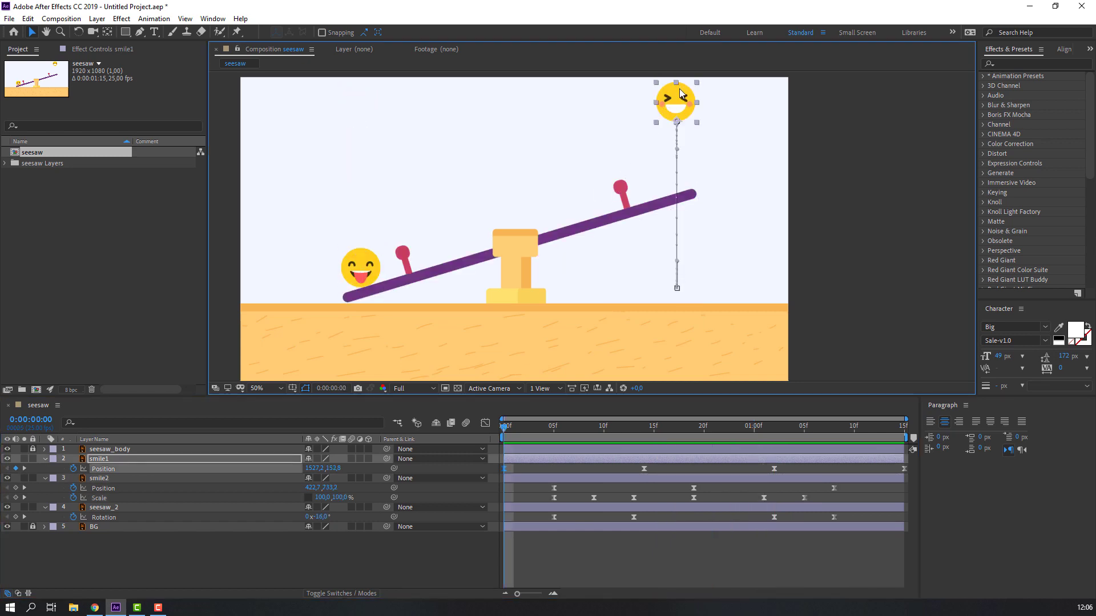
# Key smile1's Scale at frame 0 and stretch it to 100×144% at frame 5
pyautogui.click(97, 460)
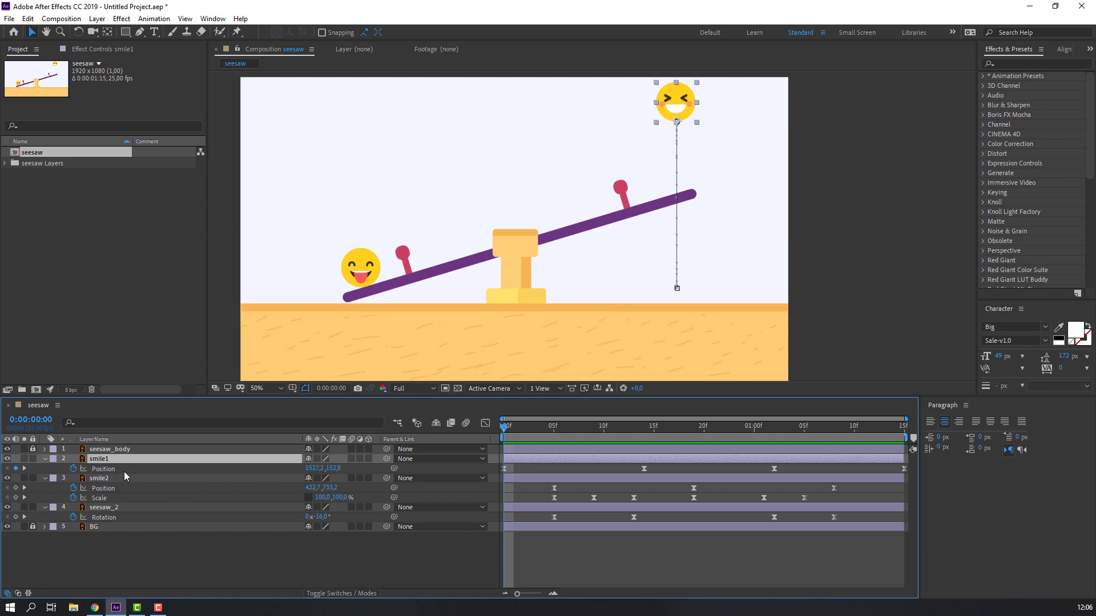
pyautogui.hotkey('shift', 's')
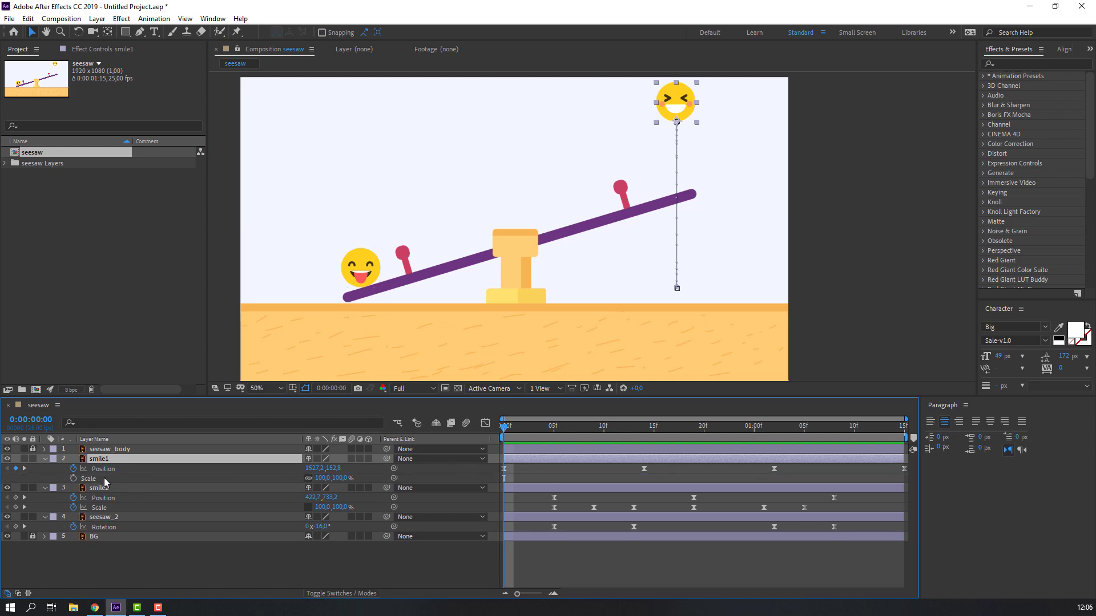
pyautogui.click(73, 480)
pyautogui.moveTo(505, 425); pyautogui.dragTo(550, 429)
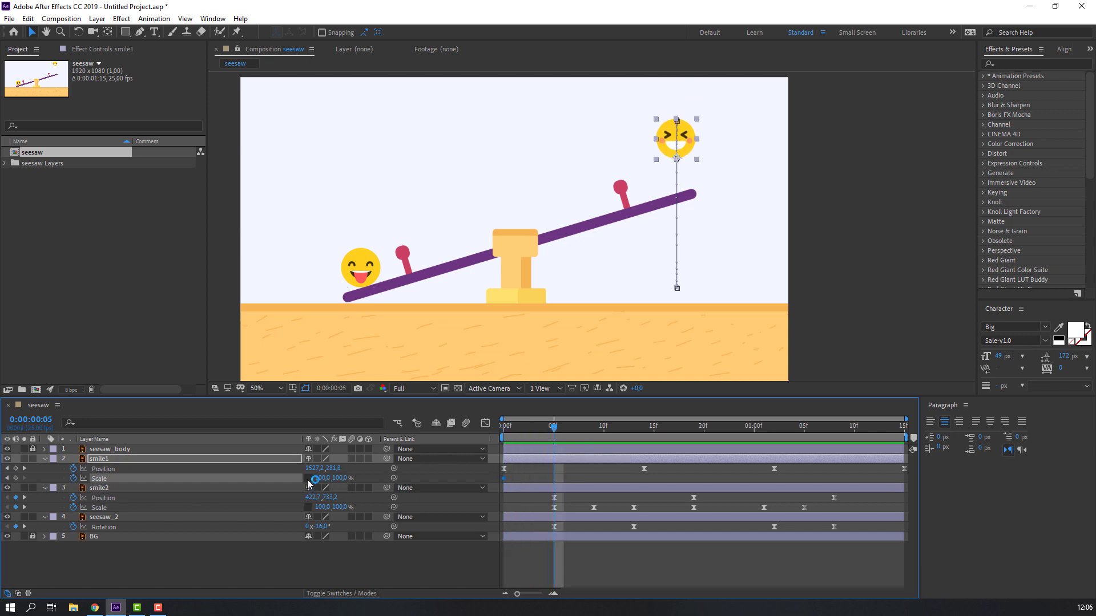
pyautogui.moveTo(341, 478); pyautogui.dragTo(361, 474)
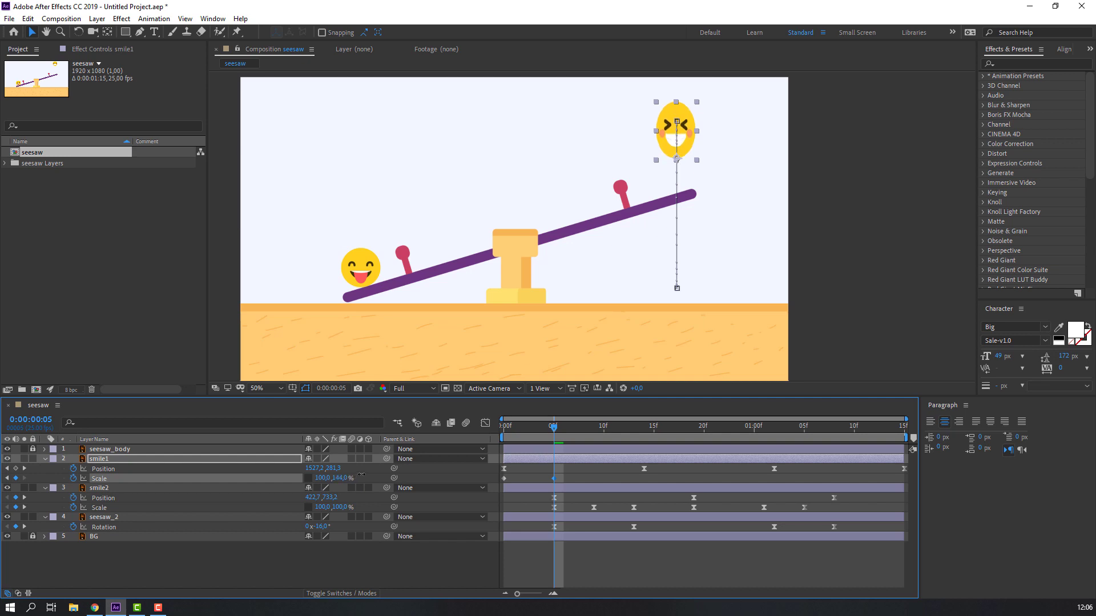
# Return smile1's Scale Y to 100 at frame 8 and preview
pyautogui.moveTo(504, 428); pyautogui.dragTo(579, 436)
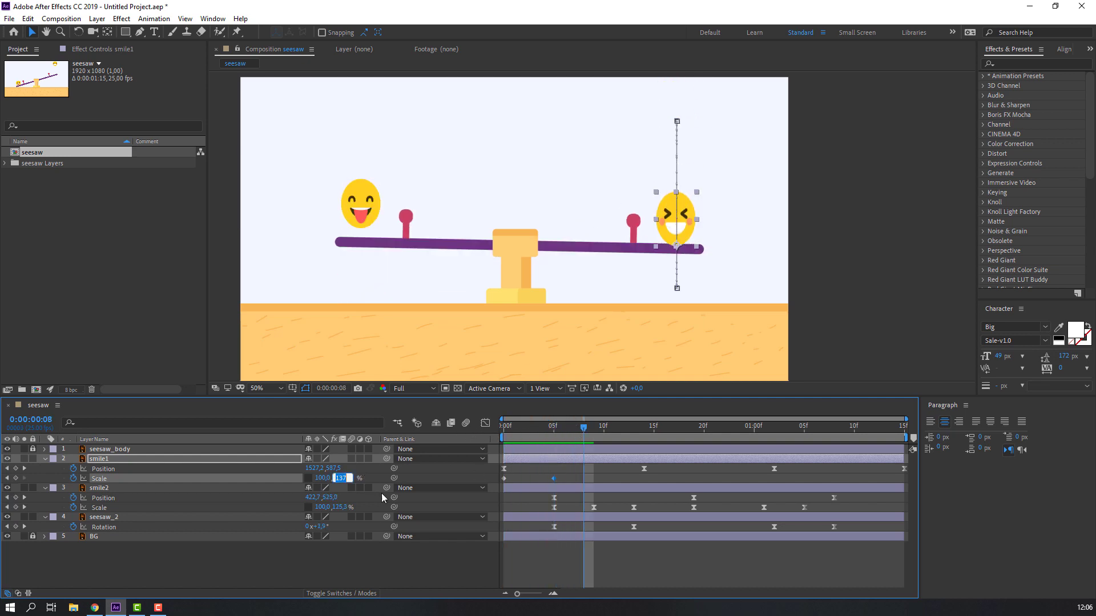
pyautogui.write('100')
pyautogui.press('Return')
pyautogui.press('space')
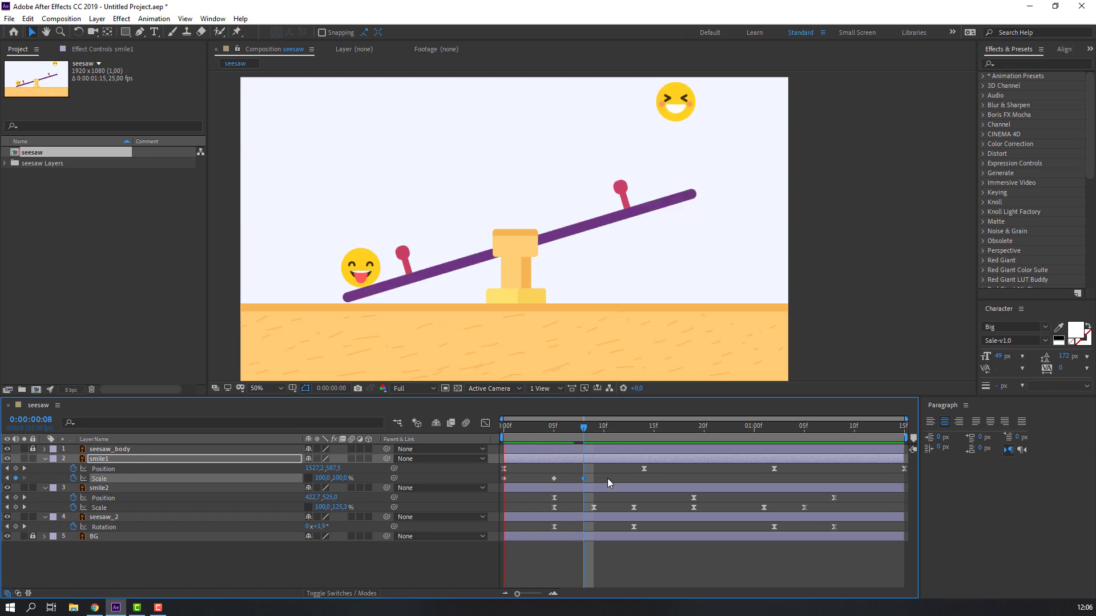
# Apply Easy Ease to all three of smile1's Scale keyframes and preview
pyautogui.moveTo(599, 478); pyautogui.dragTo(502, 479)
pyautogui.rightClick(504, 478)
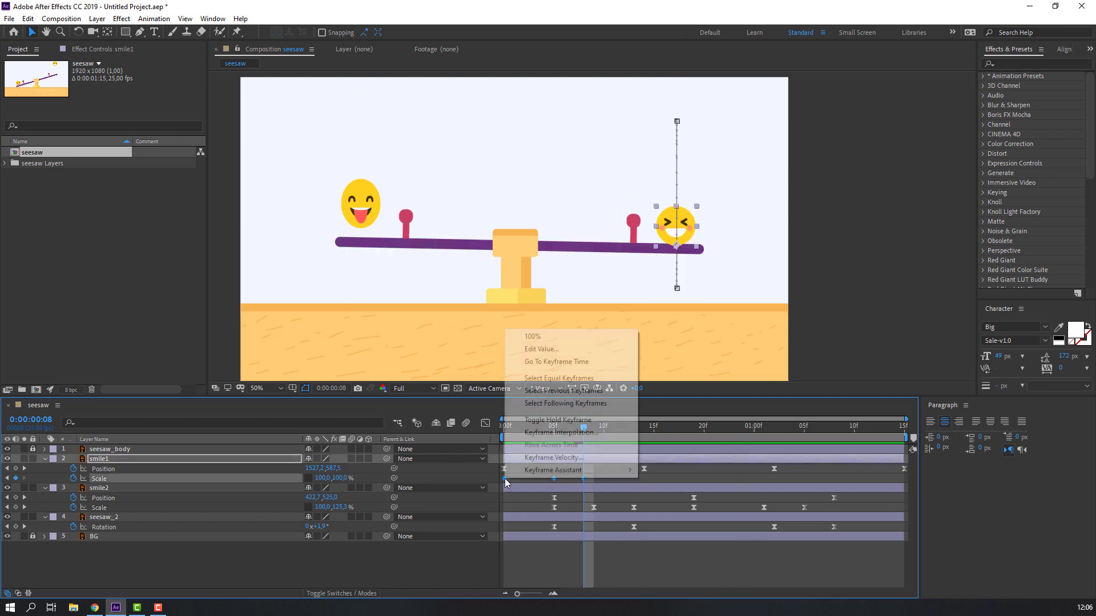
pyautogui.moveTo(570, 470)
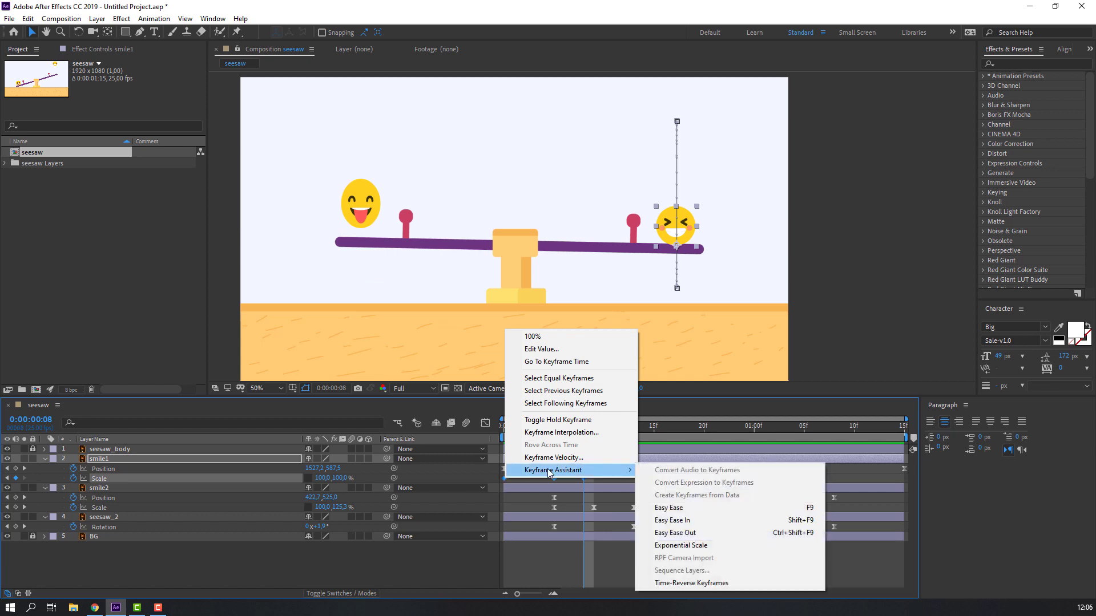
pyautogui.click(668, 507)
pyautogui.click(599, 484)
pyautogui.click(583, 476)
pyautogui.click(627, 476)
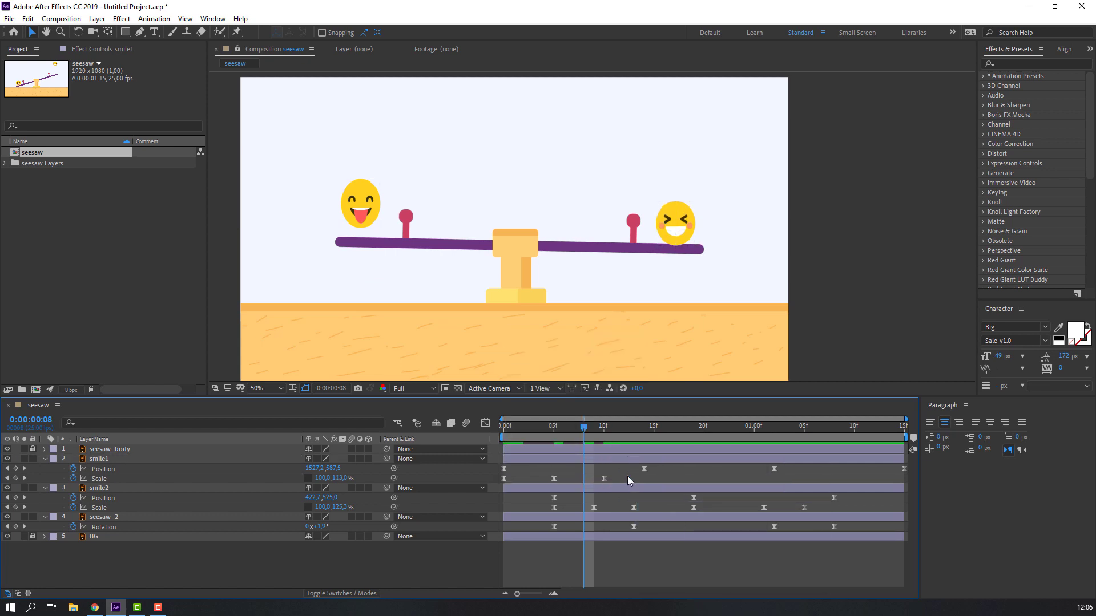
pyautogui.press('space')
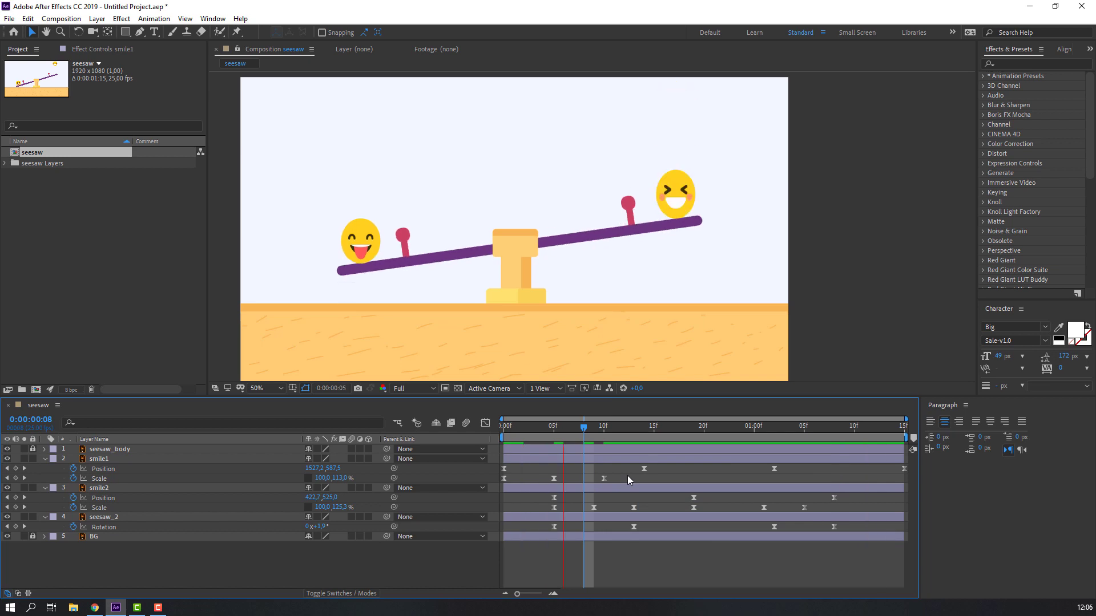
# Key smile1's Scale at 1:03, stretch to 132% tall at 1:06, return to 100% near 1:10
pyautogui.click(684, 261)
pyautogui.click(685, 261)
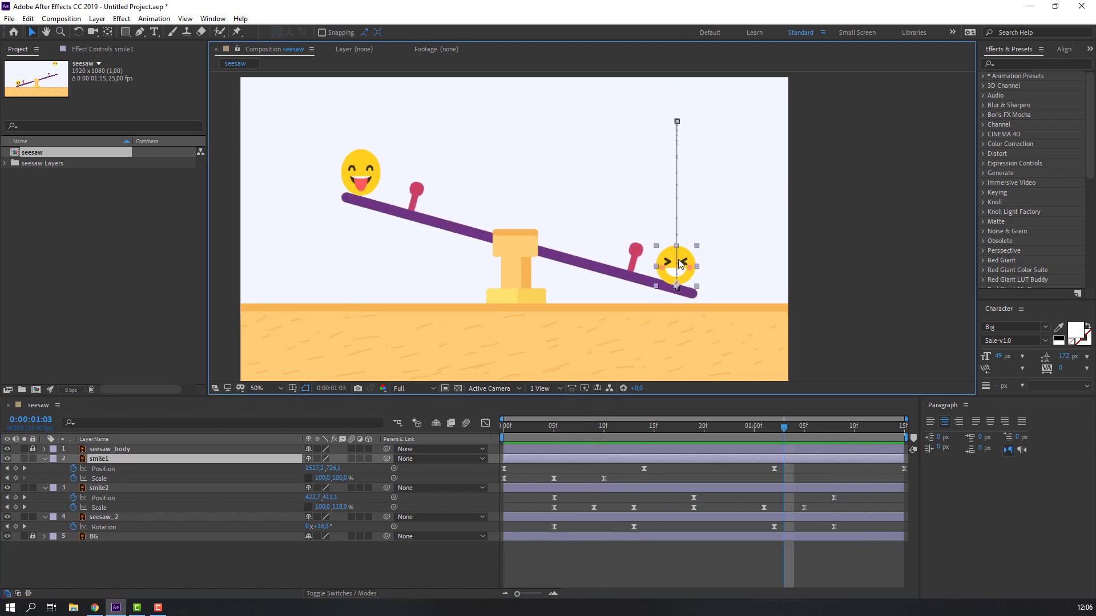
pyautogui.click(15, 479)
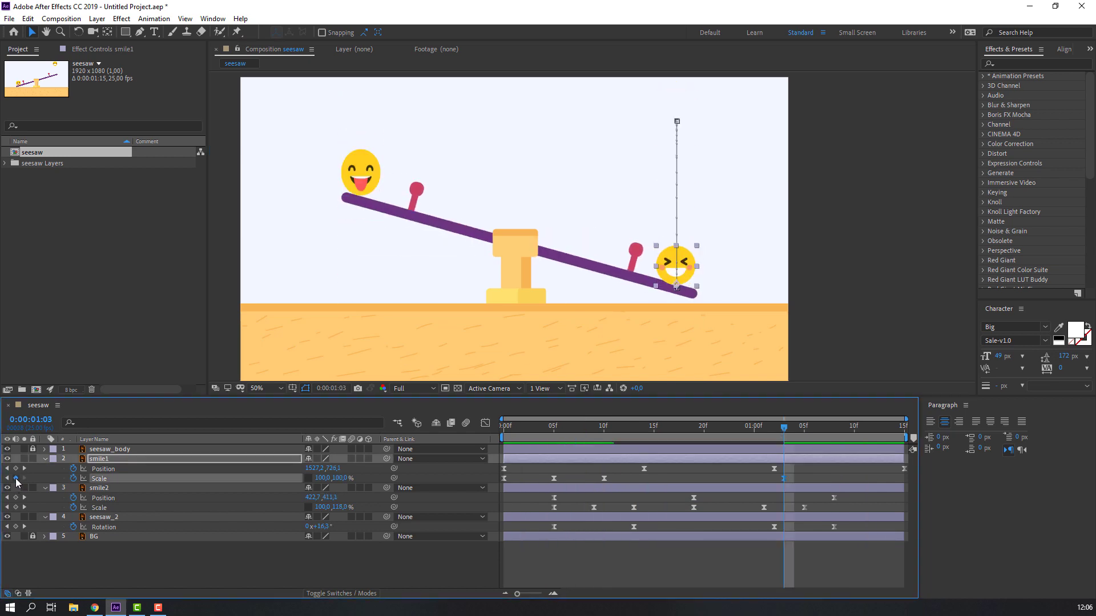
pyautogui.moveTo(790, 429); pyautogui.dragTo(812, 426)
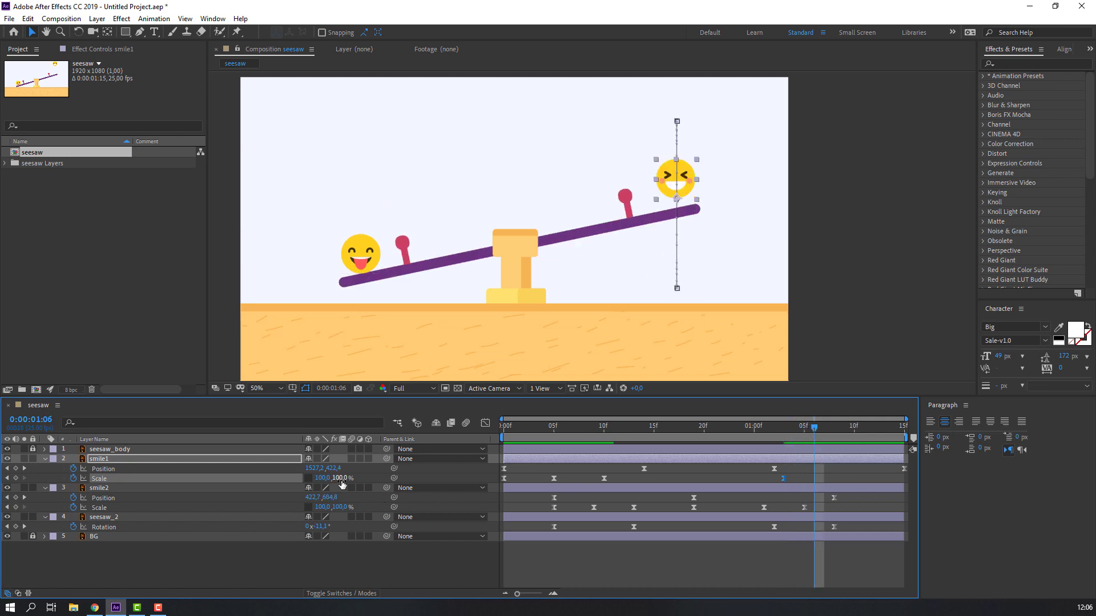
pyautogui.moveTo(342, 484); pyautogui.dragTo(358, 480)
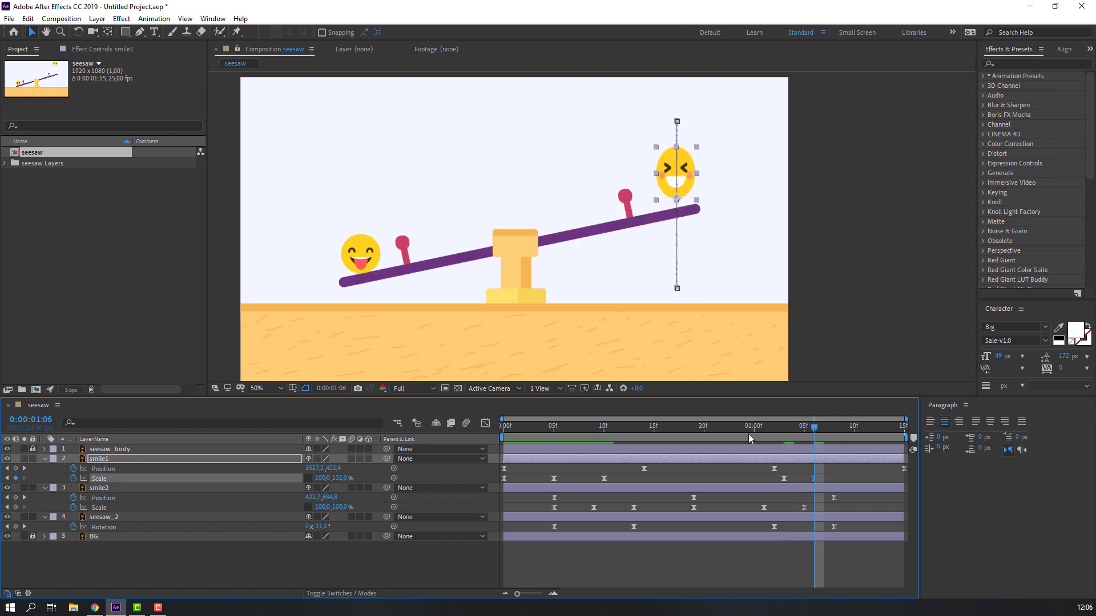
pyautogui.moveTo(766, 420); pyautogui.dragTo(841, 427)
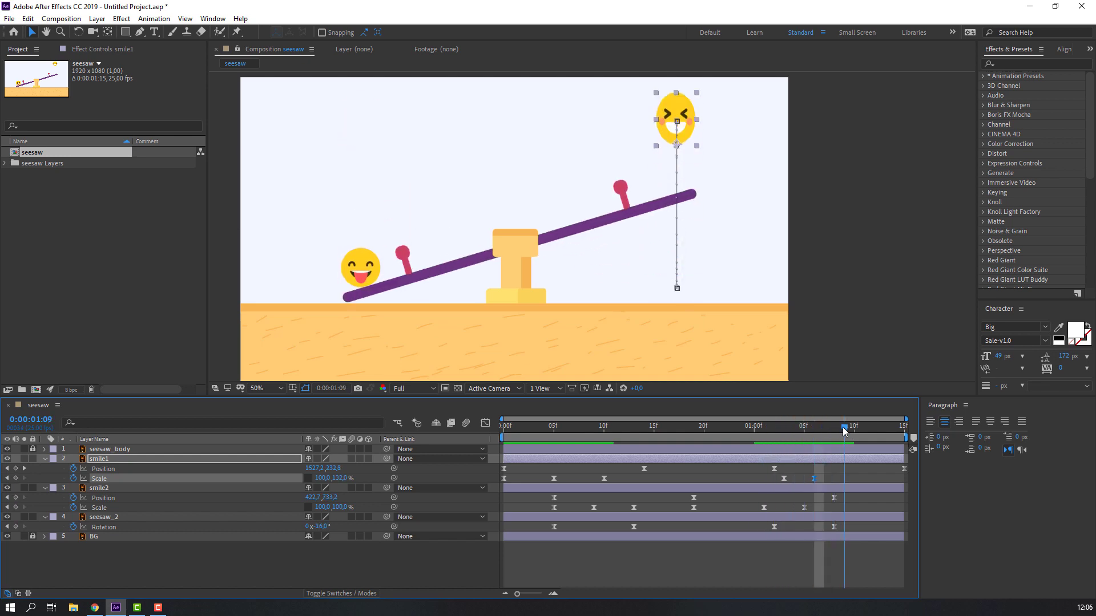
pyautogui.click(340, 478)
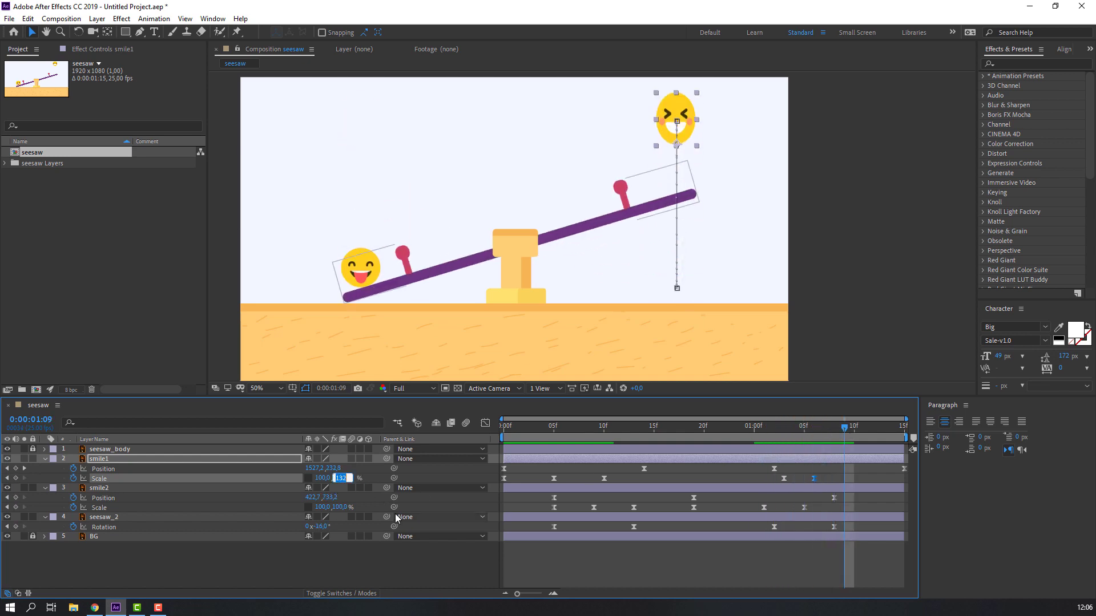
pyautogui.write('100')
pyautogui.press('Return')
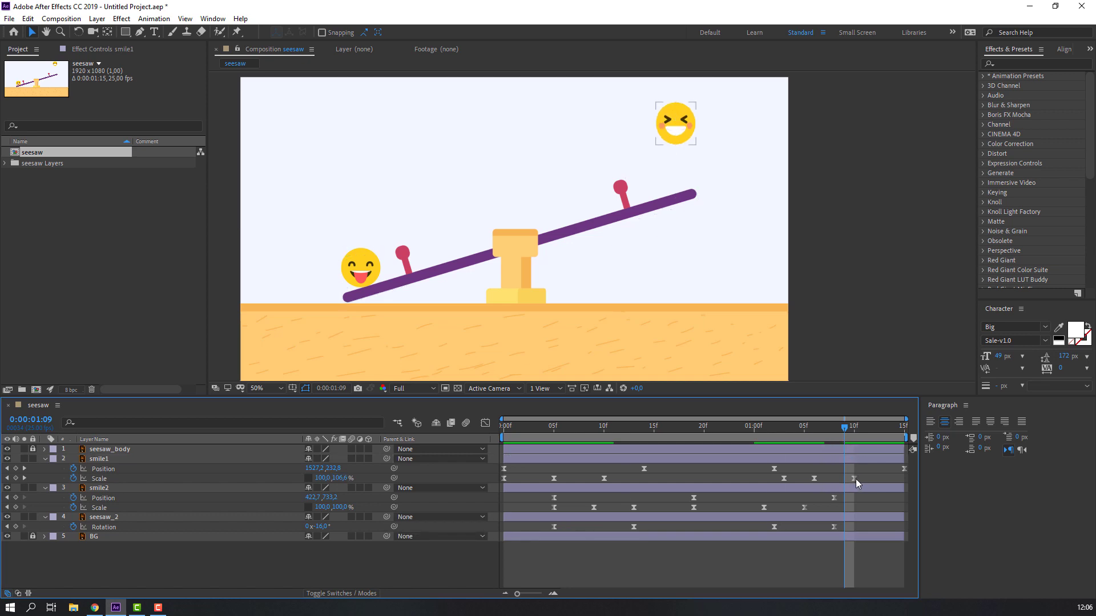
pyautogui.moveTo(854, 478); pyautogui.dragTo(864, 478)
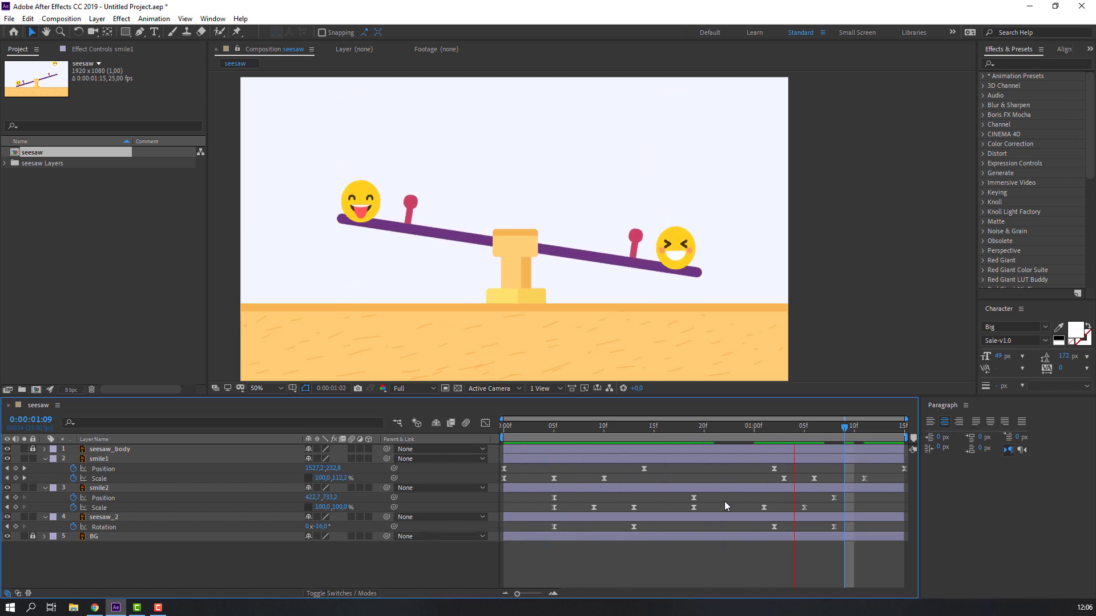
# Enable motion blur for smile1, smile2, seesaw_2 and the composition, then preview
pyautogui.press('Home')
pyautogui.hotkey('ctrl', 'a')
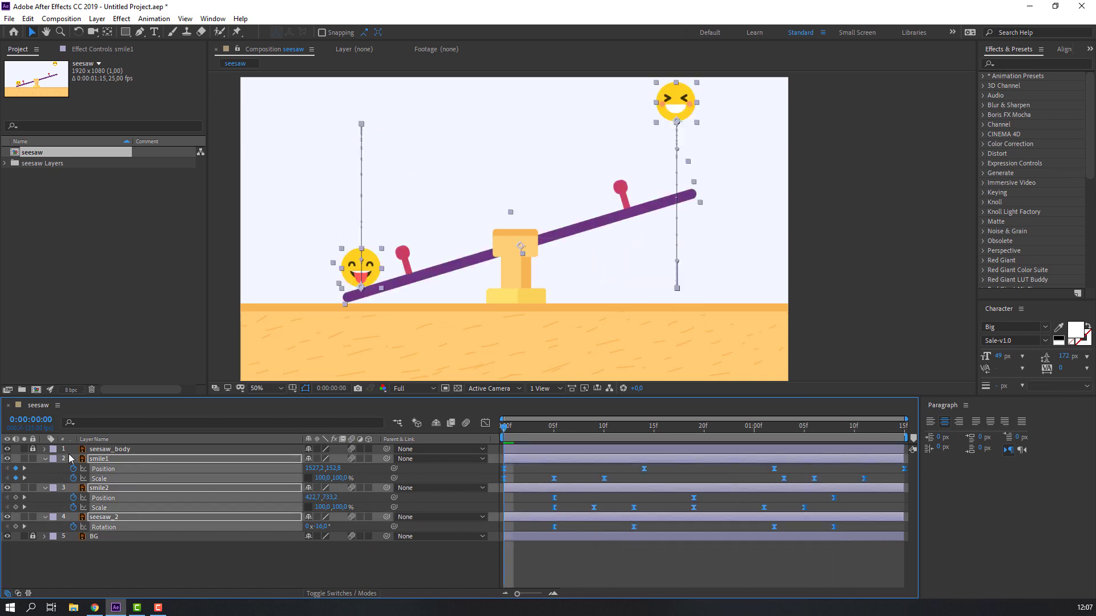
pyautogui.click(466, 423)
pyautogui.click(380, 586)
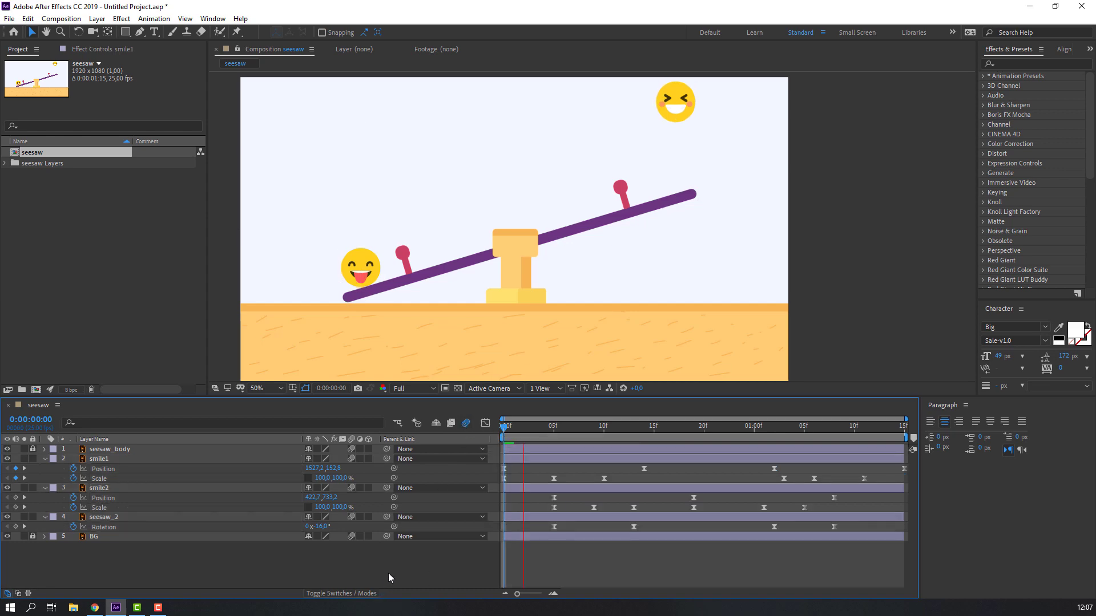
pyautogui.press('space')
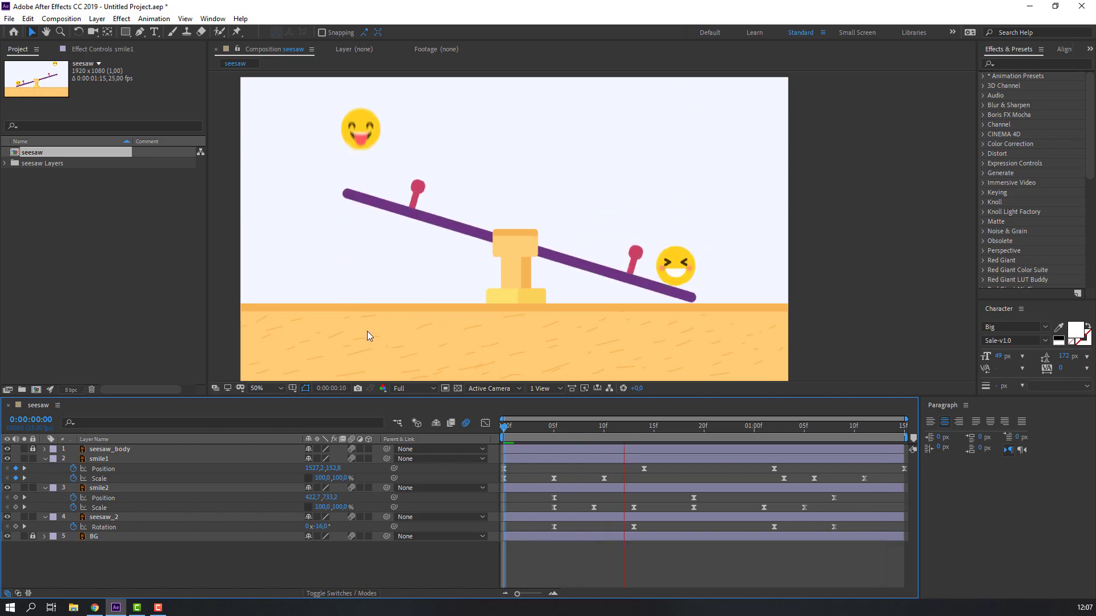